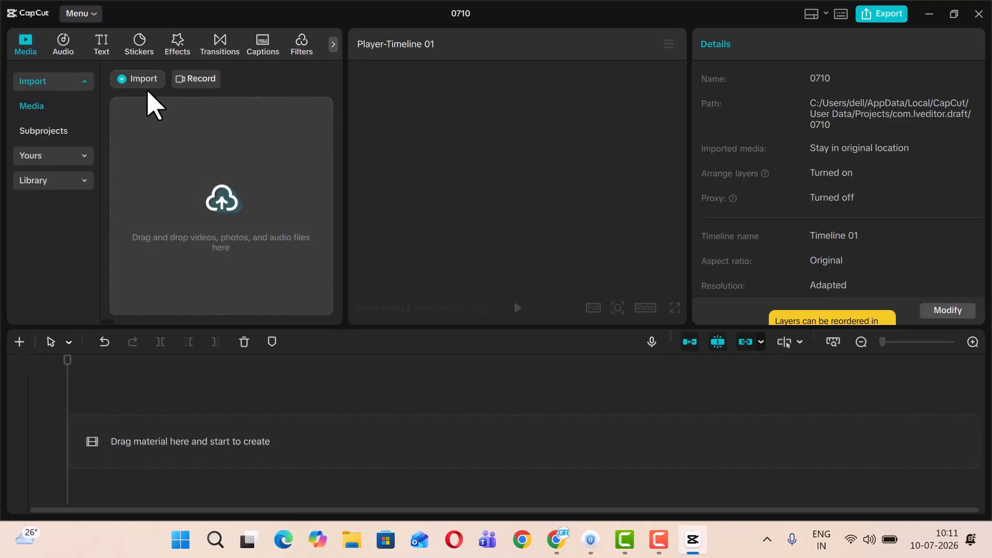
Import all video files from the "reet admission reel" folder on New Volume (D:) into the project media.
{"action": "left_click", "coordinate": [141, 85]}
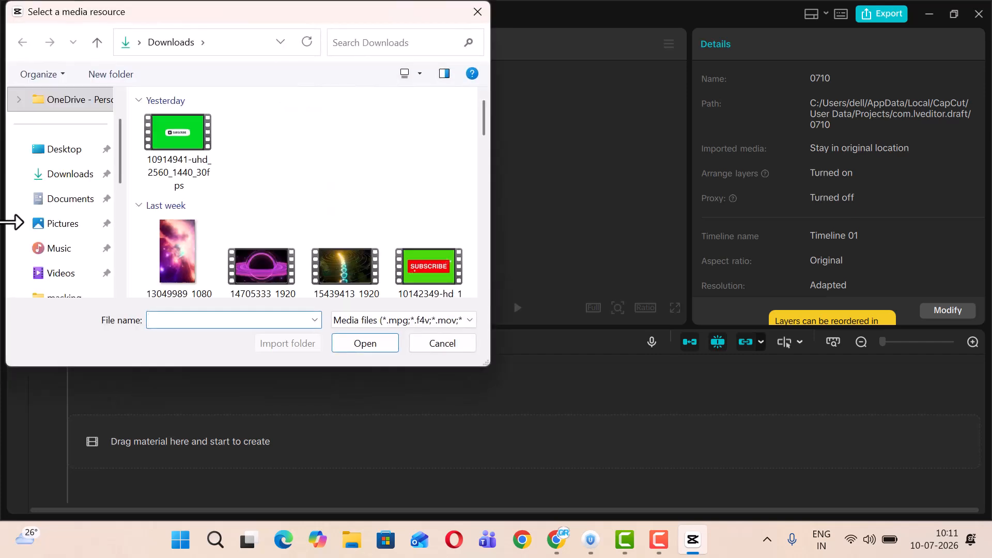
{"action": "scroll", "coordinate": [41, 238], "scroll_direction": "down", "scroll_amount": 3}
{"action": "left_click", "coordinate": [72, 200]}
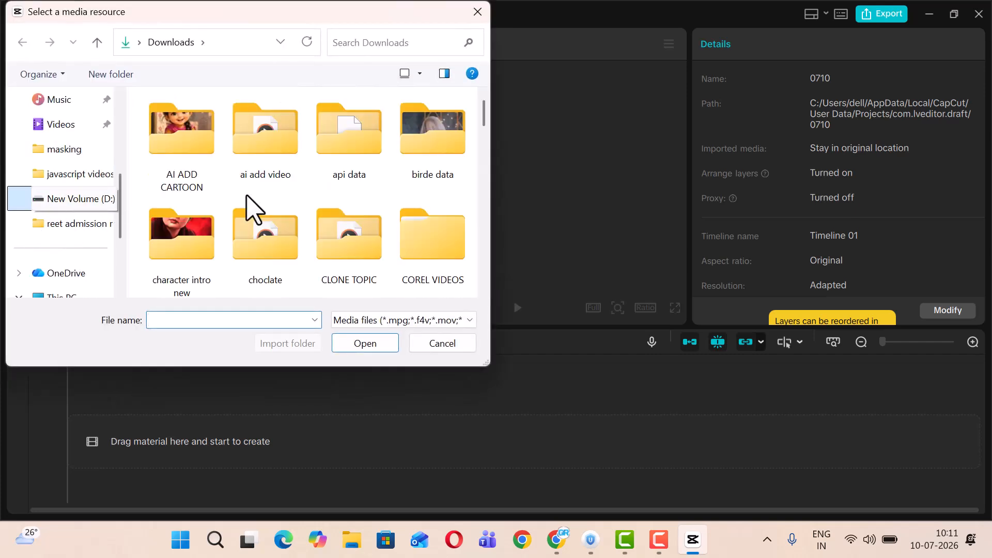
{"action": "left_click", "coordinate": [212, 155]}
{"action": "key", "text": "r"}
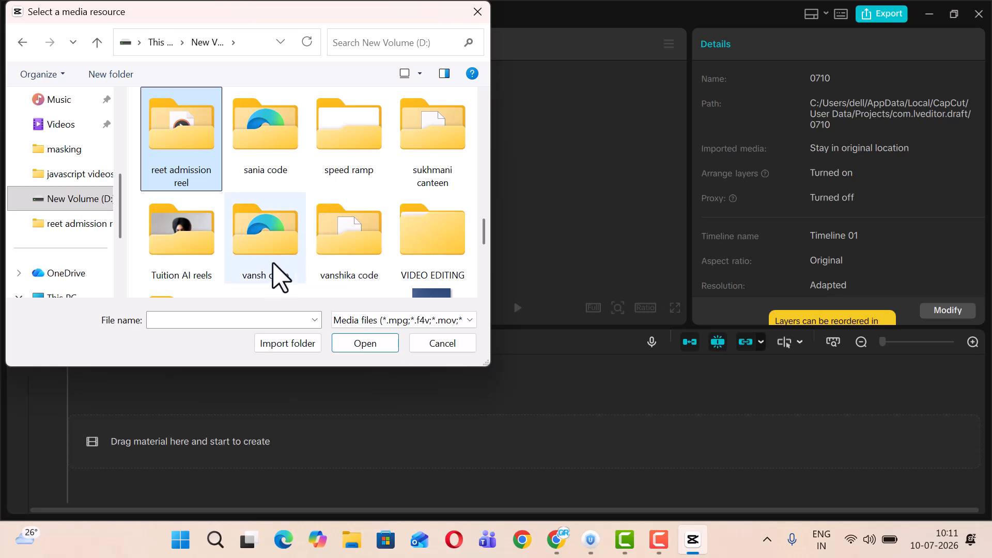
{"action": "double_click", "coordinate": [179, 167]}
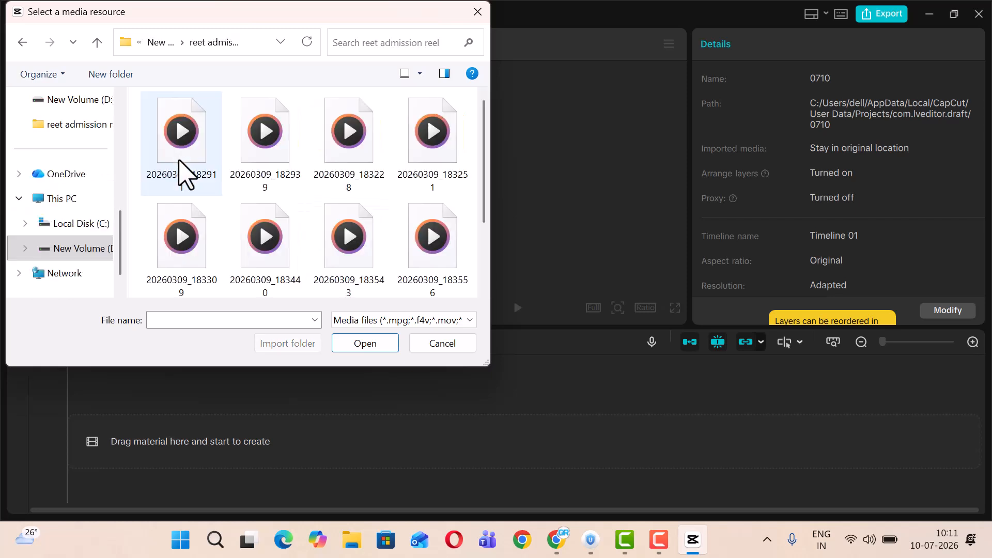
{"action": "left_click", "coordinate": [184, 173]}
{"action": "key", "text": "ctrl+a"}
{"action": "left_click", "coordinate": [375, 344]}
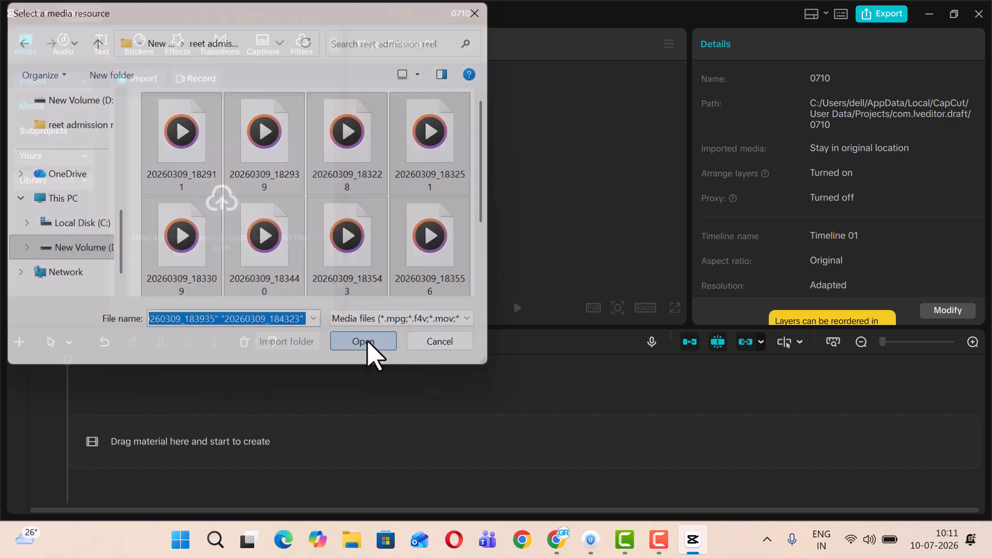
Preview the imported clips and add 20260309_182911.mp4 to the timeline.
{"action": "left_click", "coordinate": [242, 246]}
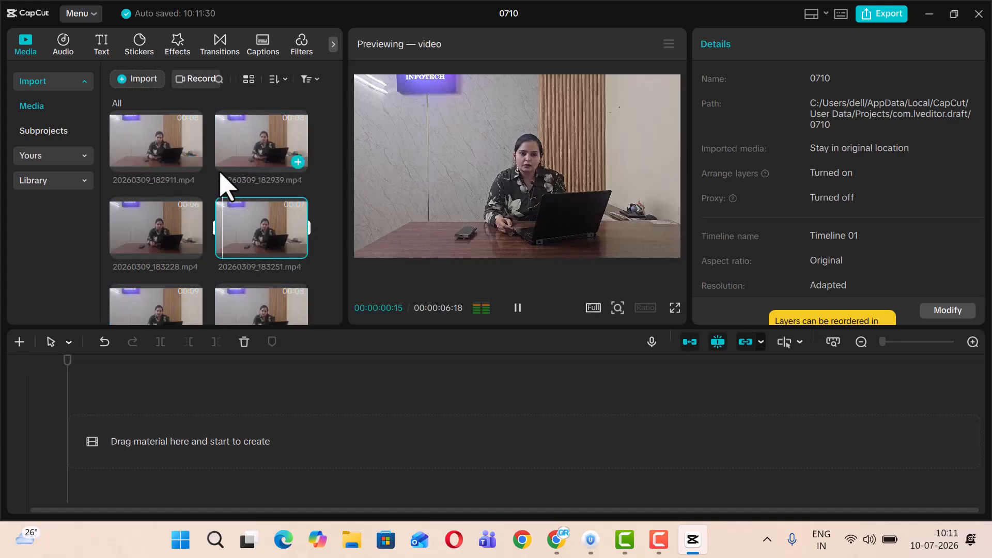
{"action": "left_click", "coordinate": [182, 163]}
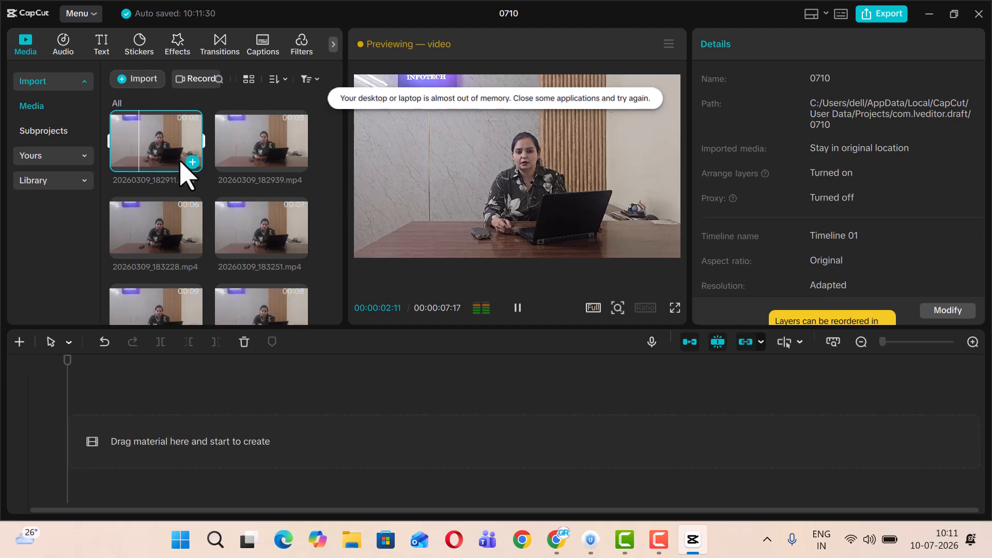
{"action": "left_click", "coordinate": [192, 161]}
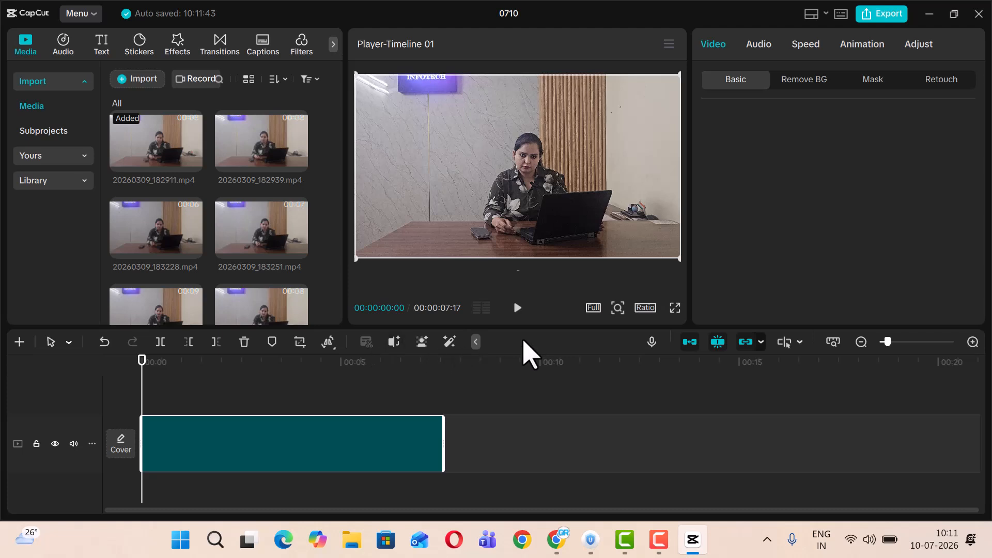
Play the clip to find its cut points, then trim away everything before 00:00:00:21 and, after that cut, everything past 00:00:05:04.
{"action": "left_click", "coordinate": [518, 309]}
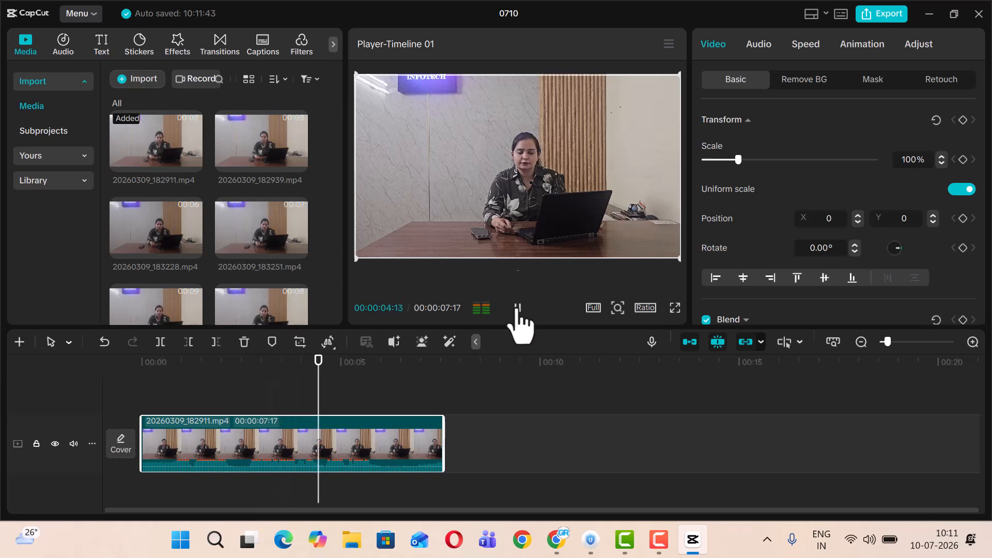
{"action": "left_click", "coordinate": [518, 308]}
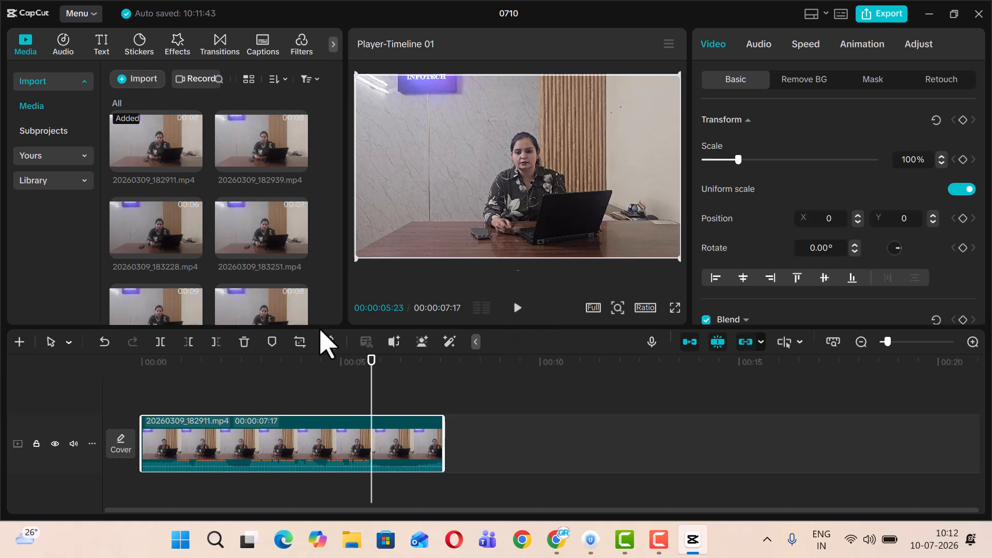
{"action": "left_click_drag", "start_coordinate": [371, 378], "coordinate": [169, 379]}
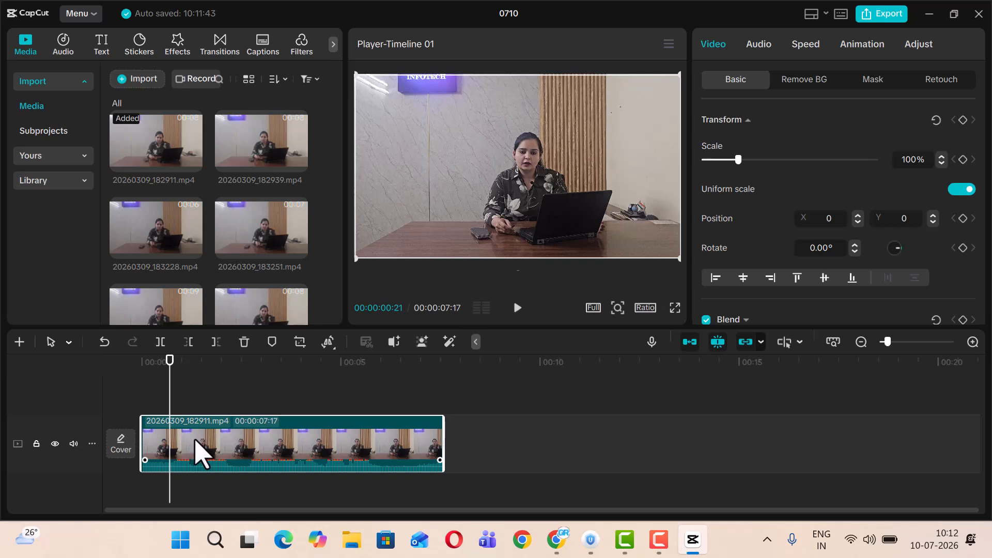
{"action": "key", "text": "q"}
{"action": "left_click_drag", "start_coordinate": [146, 379], "coordinate": [345, 374]}
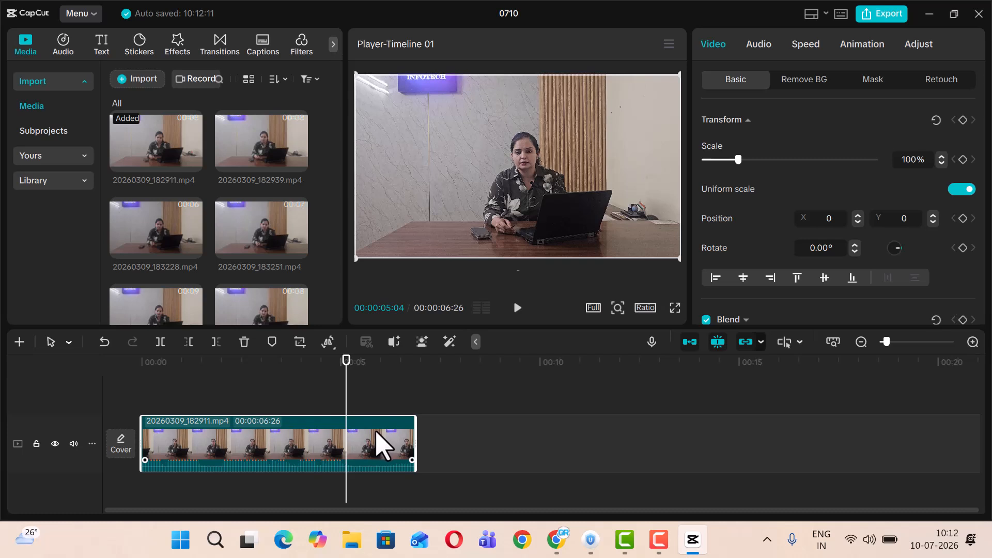
{"action": "key", "text": "w"}
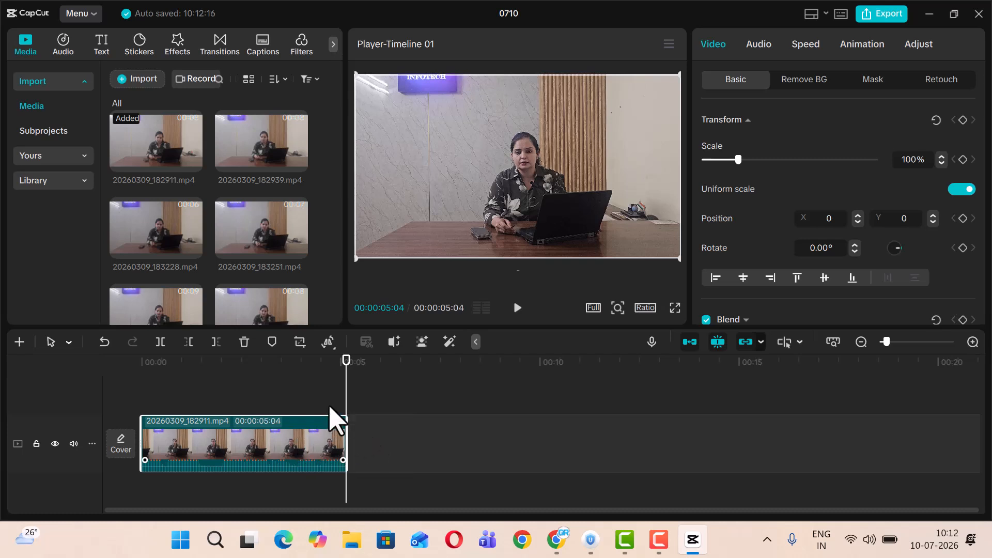
Play the opening of the trimmed clip from the start of the timeline to check the cut.
{"action": "left_click_drag", "start_coordinate": [345, 394], "coordinate": [150, 400]}
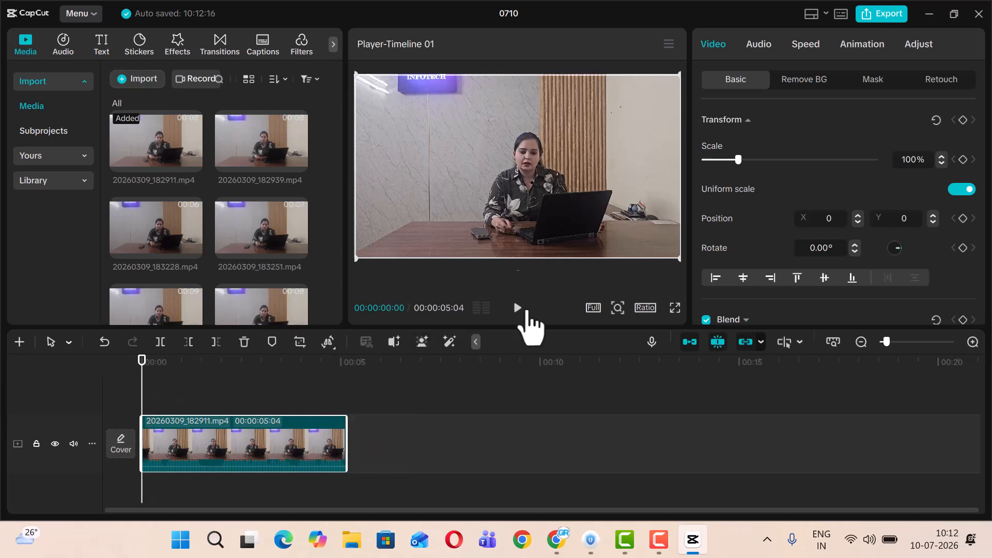
{"action": "left_click", "coordinate": [517, 308]}
{"action": "left_click", "coordinate": [517, 308]}
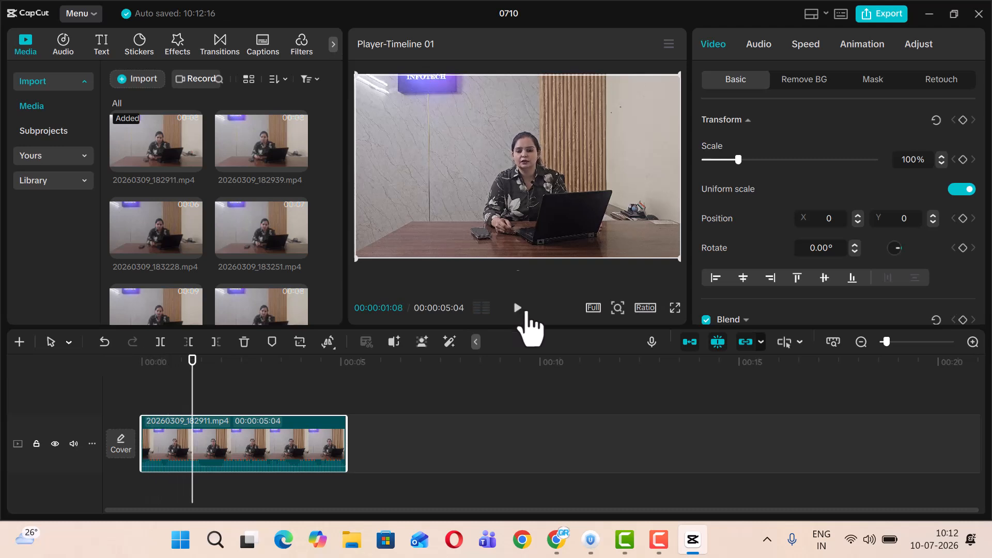
Enable Reduce noise in the audio settings of the timeline clip.
{"action": "left_click", "coordinate": [758, 45]}
{"action": "scroll", "coordinate": [743, 207], "scroll_direction": "down", "scroll_amount": 2}
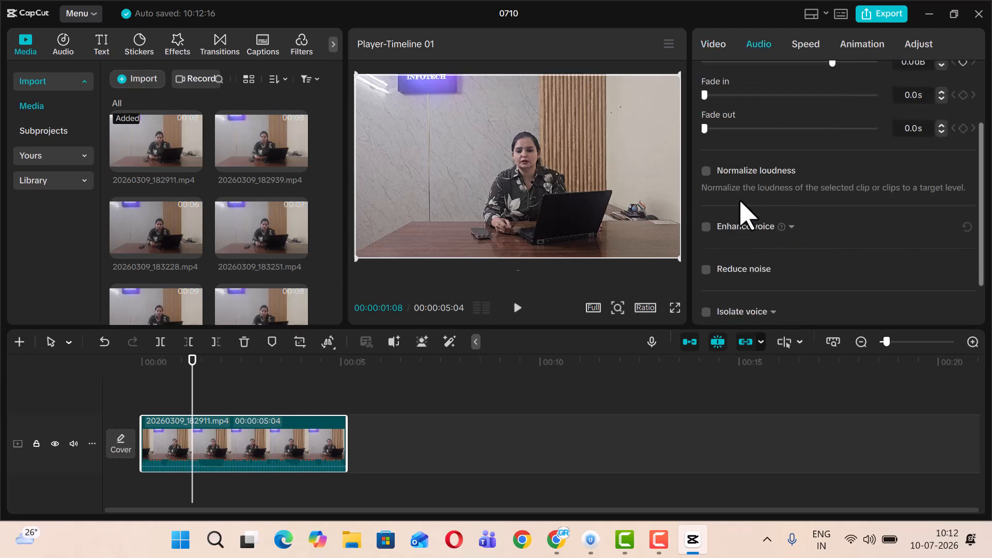
{"action": "scroll", "coordinate": [740, 202], "scroll_direction": "down", "scroll_amount": 1}
{"action": "left_click", "coordinate": [706, 243]}
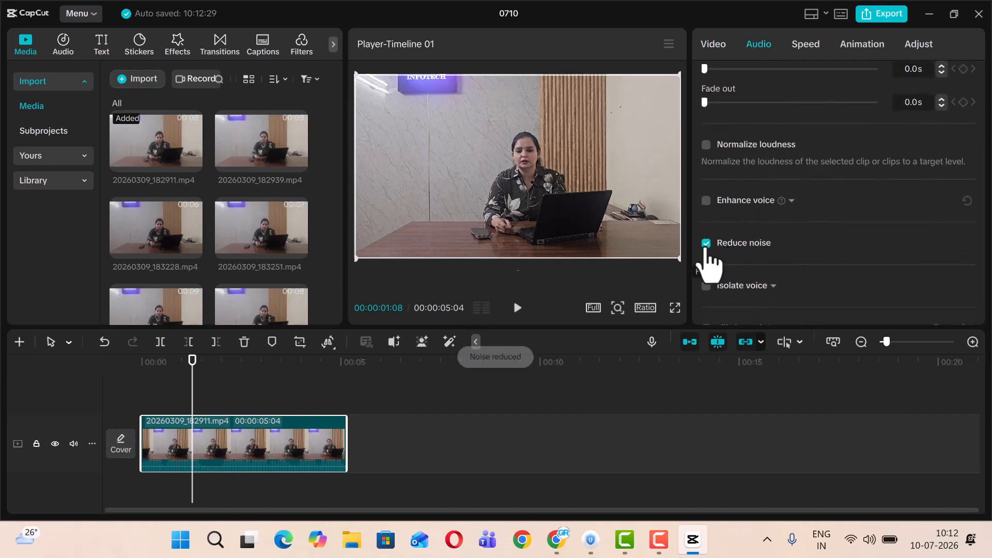
Play the clip from the beginning to hear the effect of the noise reduction.
{"action": "left_click_drag", "start_coordinate": [192, 382], "coordinate": [139, 380]}
{"action": "left_click", "coordinate": [517, 308]}
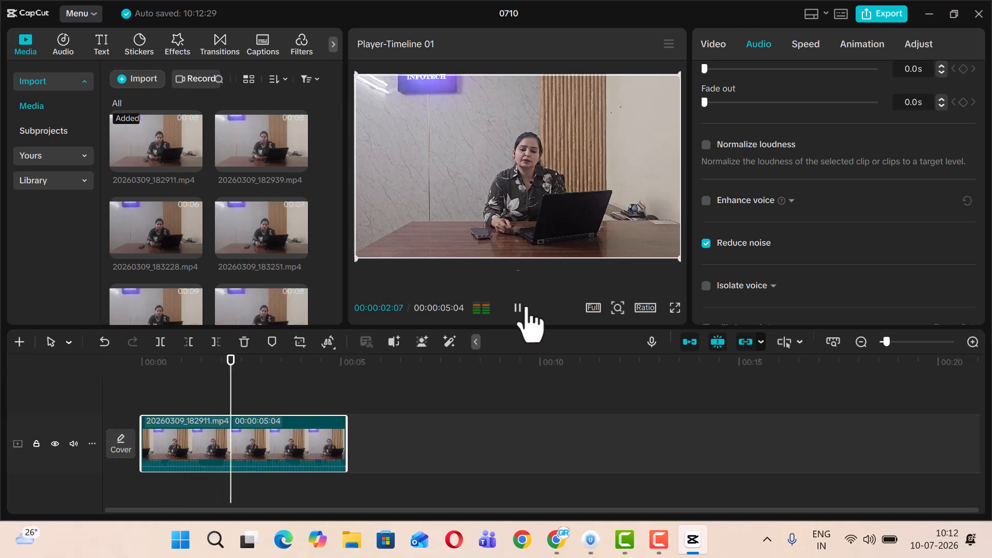
{"action": "left_click", "coordinate": [526, 309]}
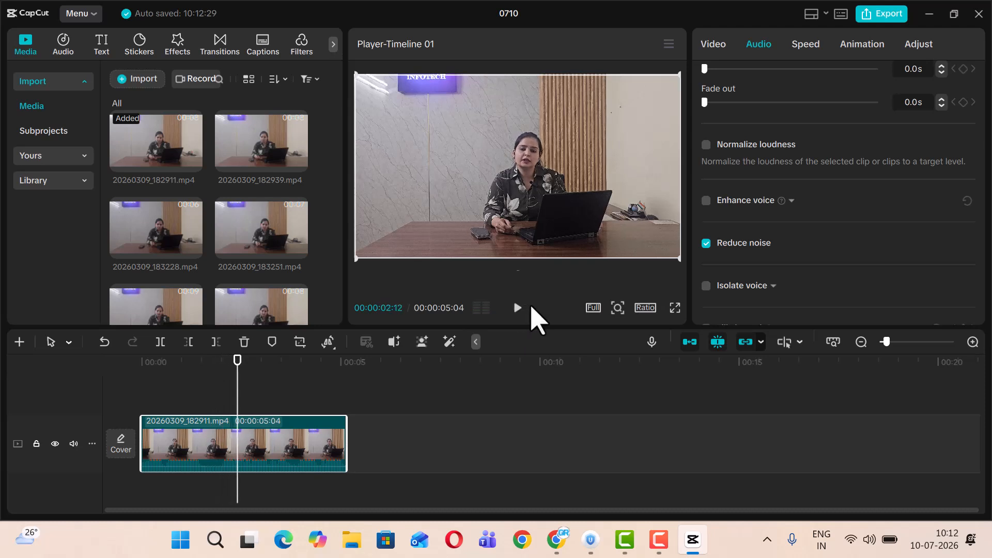
Try Enhance voice at intensity 75 on the clip, listen to the result, and turn the option off again.
{"action": "scroll", "coordinate": [821, 222], "scroll_direction": "down", "scroll_amount": 1}
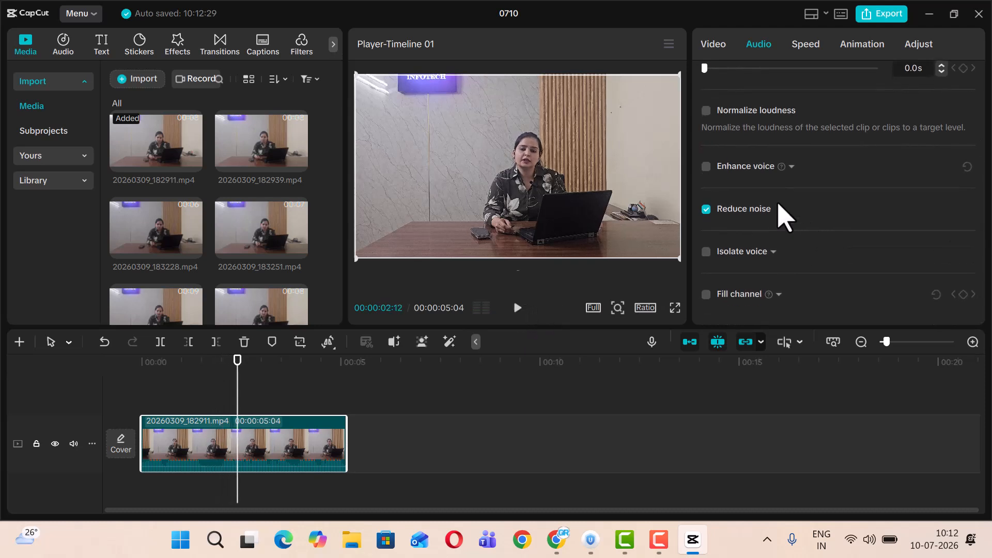
{"action": "left_click", "coordinate": [706, 169]}
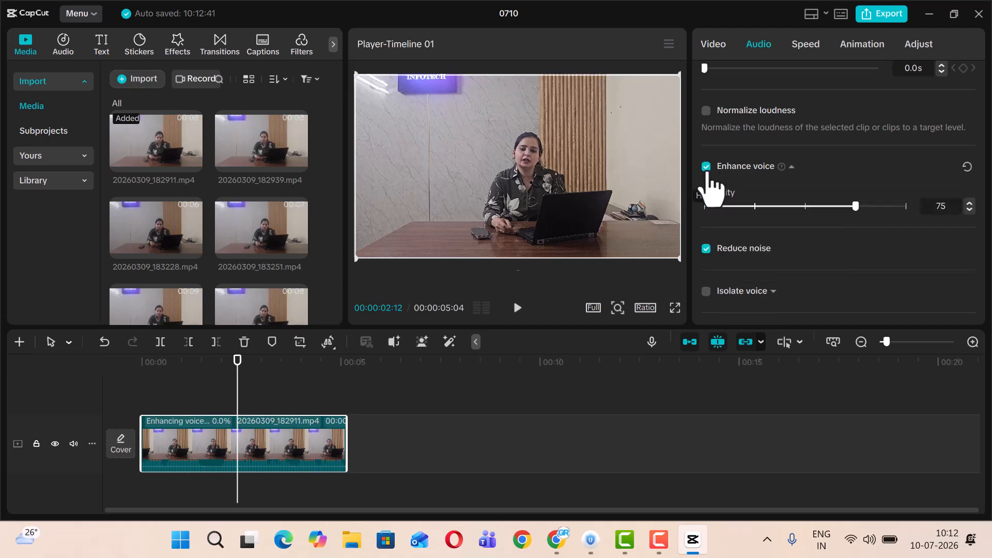
{"action": "left_click", "coordinate": [707, 167]}
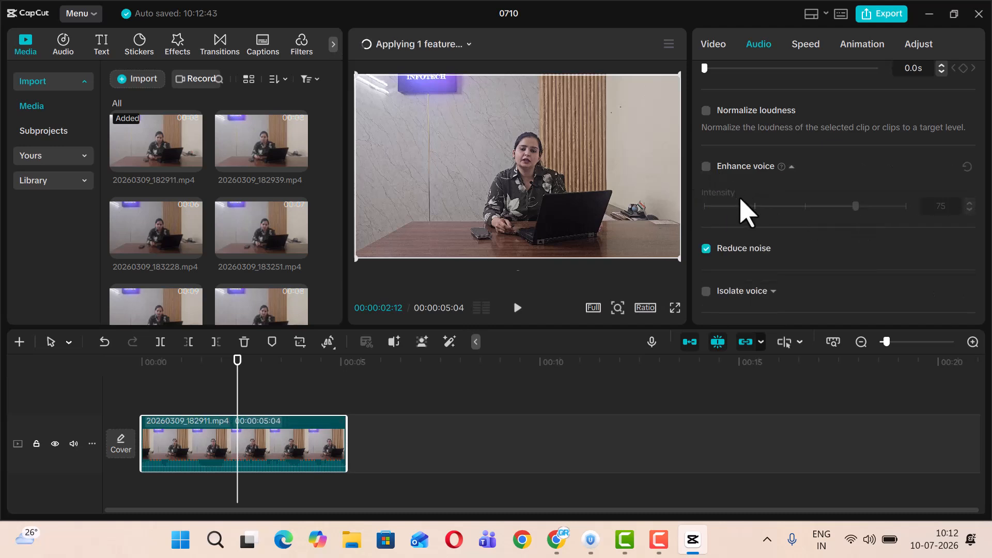
{"action": "left_click", "coordinate": [706, 168]}
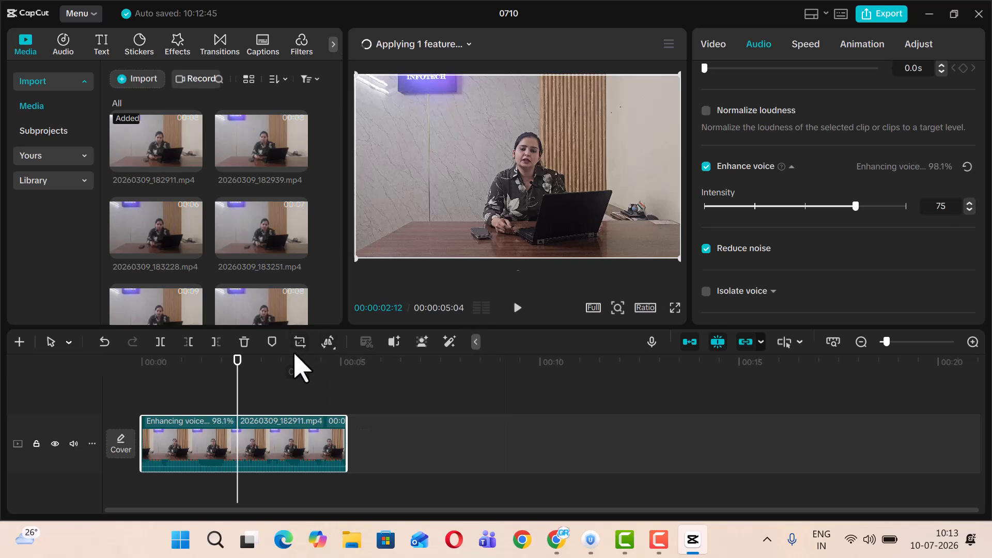
{"action": "left_click_drag", "start_coordinate": [236, 373], "coordinate": [159, 362]}
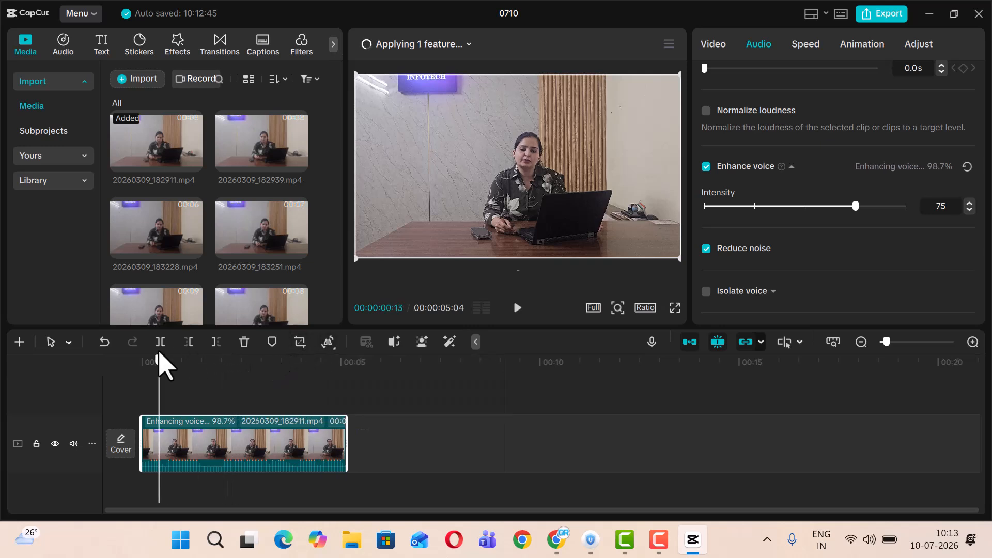
{"action": "left_click", "coordinate": [517, 308]}
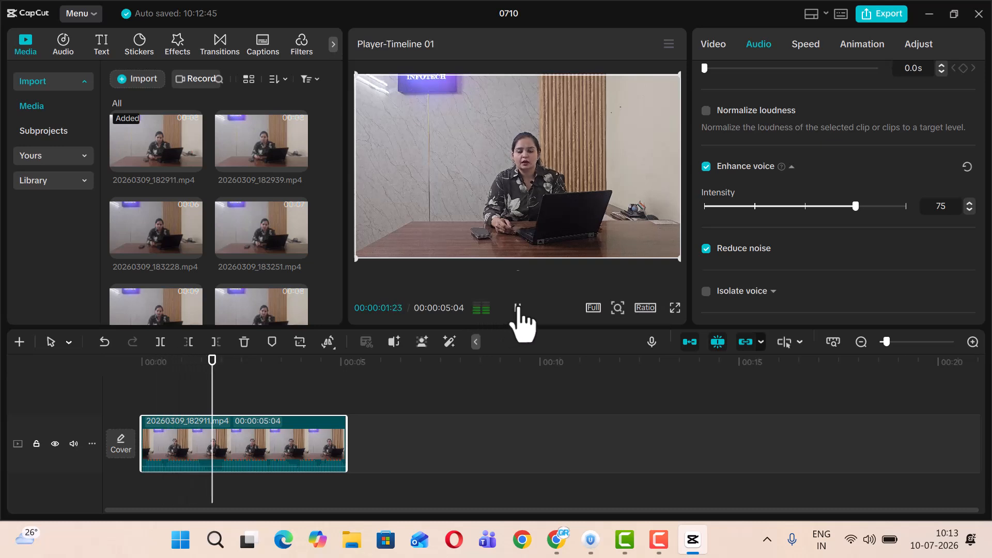
{"action": "left_click", "coordinate": [517, 308]}
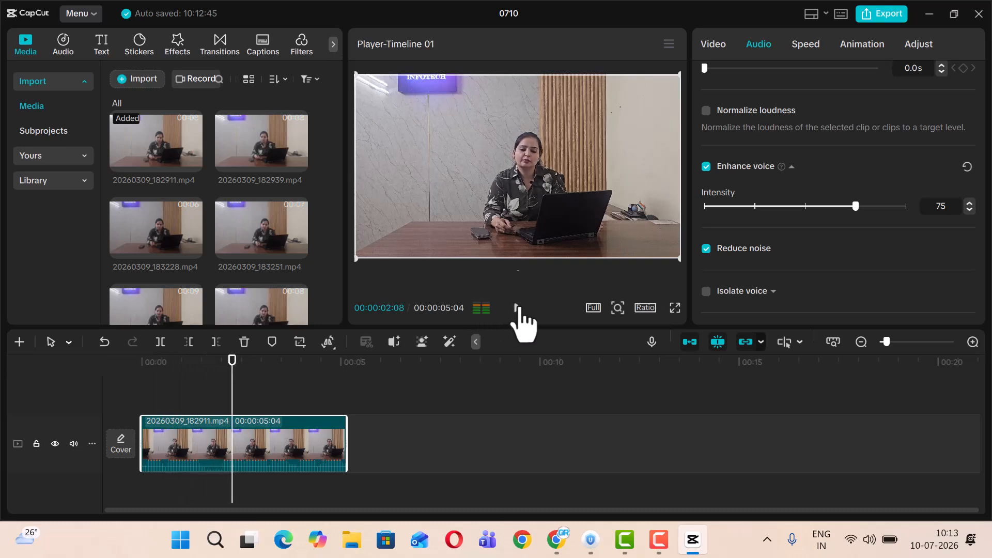
{"action": "left_click", "coordinate": [718, 170]}
Review the clip's remaining audio options and play the whole clip from the beginning with only noise reduction applied.
{"action": "scroll", "coordinate": [759, 203], "scroll_direction": "down", "scroll_amount": 1}
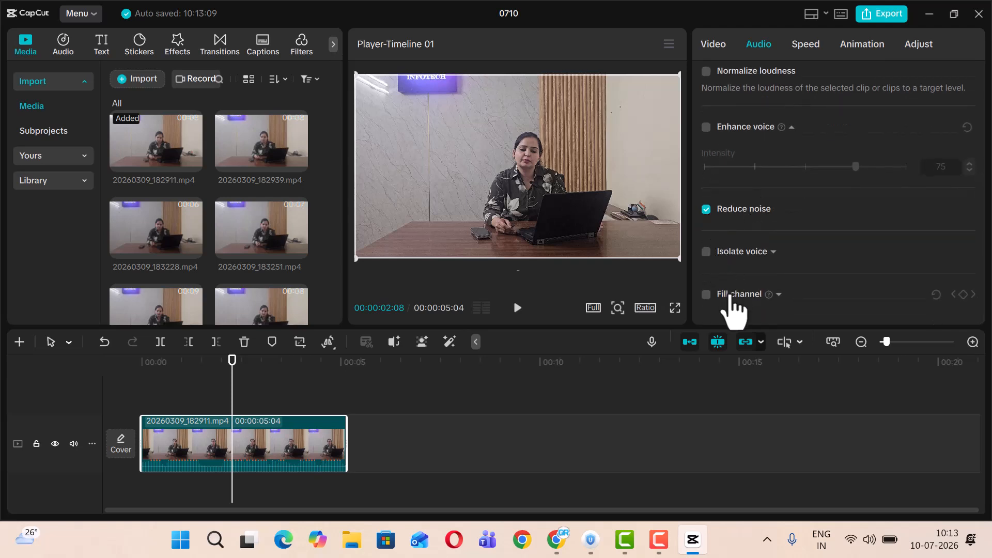
{"action": "scroll", "coordinate": [790, 196], "scroll_direction": "up", "scroll_amount": 1}
{"action": "mouse_move", "coordinate": [790, 194]}
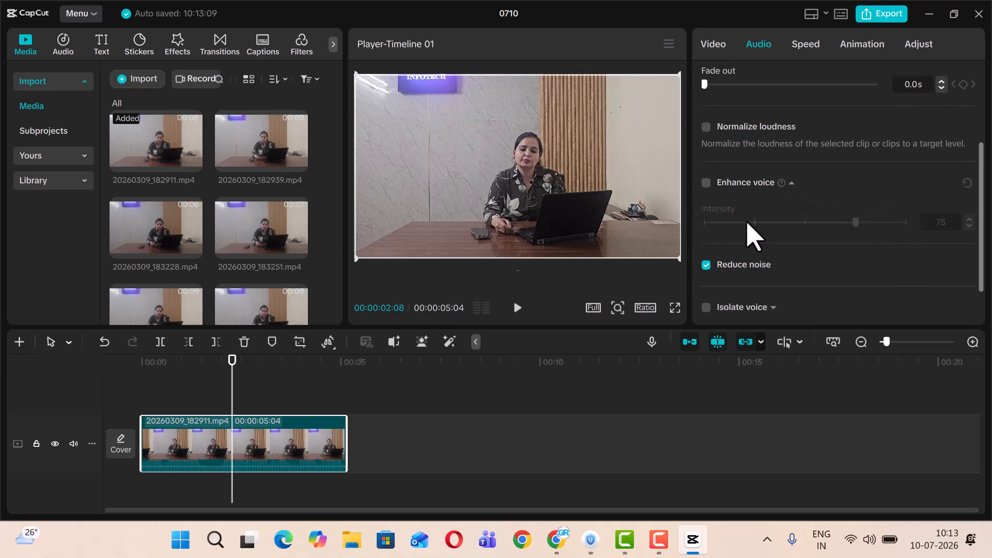
{"action": "scroll", "coordinate": [733, 248], "scroll_direction": "up", "scroll_amount": 2}
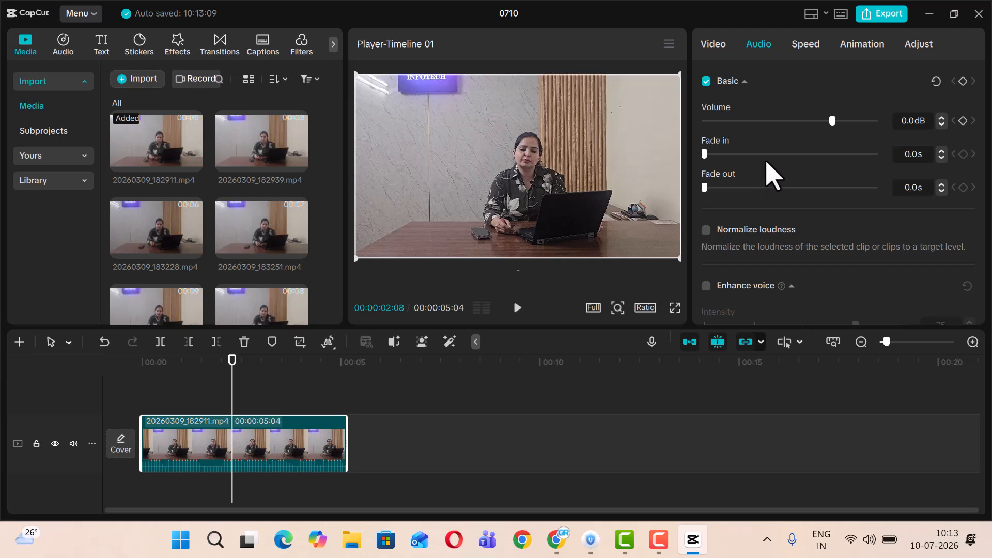
{"action": "scroll", "coordinate": [772, 176], "scroll_direction": "up", "scroll_amount": 1}
{"action": "left_click_drag", "start_coordinate": [237, 388], "coordinate": [141, 388]}
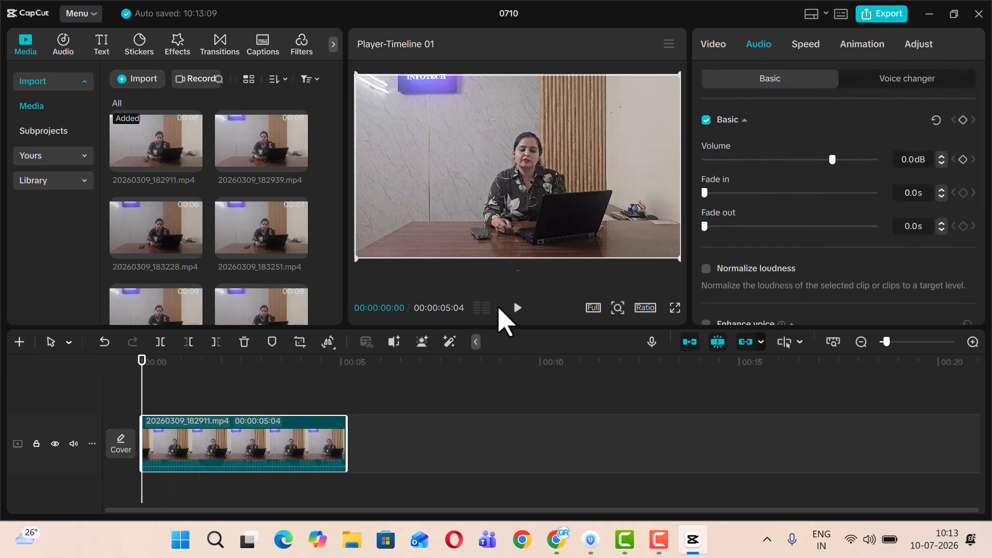
{"action": "left_click", "coordinate": [517, 308]}
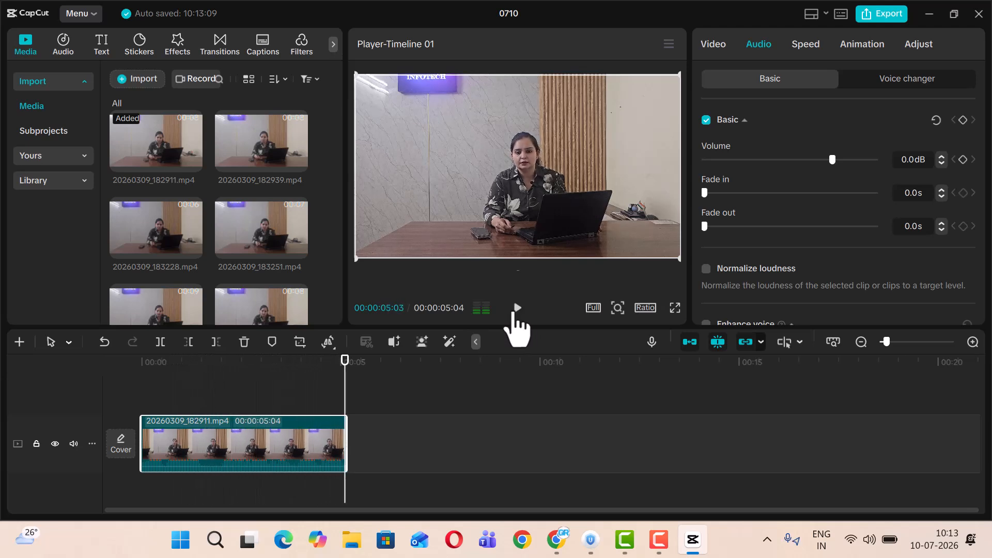
Preview the other imported clips and place 20260309_183251.mp4 on the main track directly after the first clip.
{"action": "left_click", "coordinate": [259, 179]}
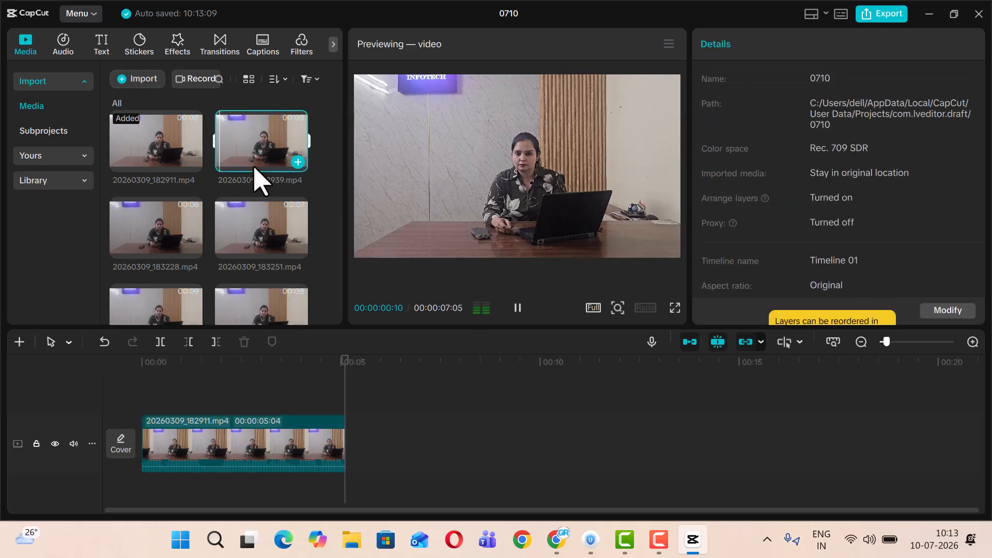
{"action": "left_click", "coordinate": [131, 225]}
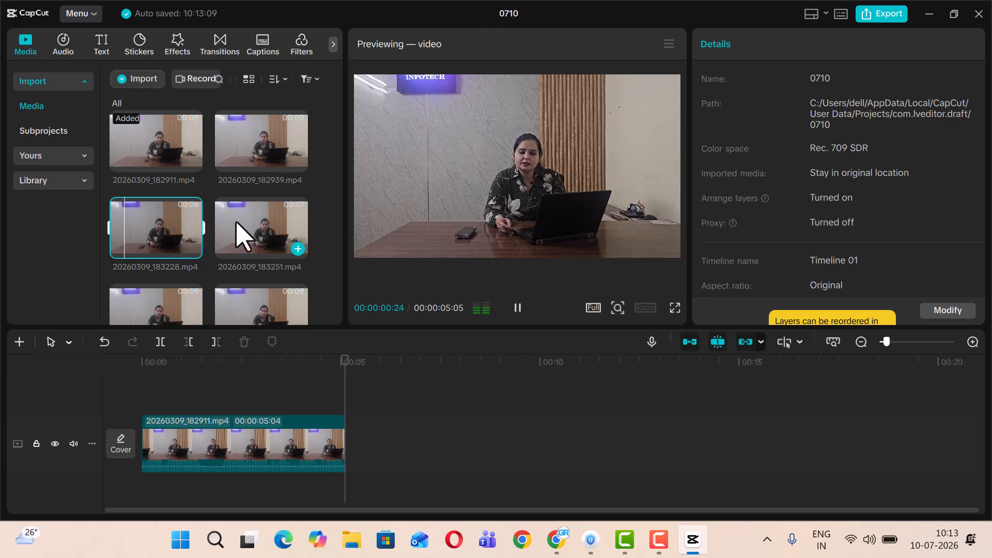
{"action": "left_click", "coordinate": [239, 235]}
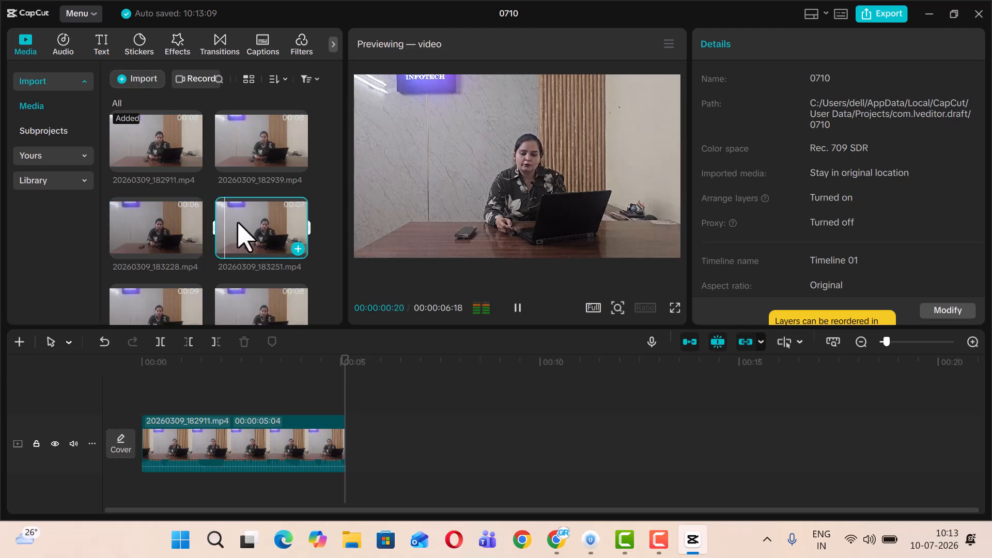
{"action": "left_click_drag", "start_coordinate": [239, 224], "coordinate": [339, 418]}
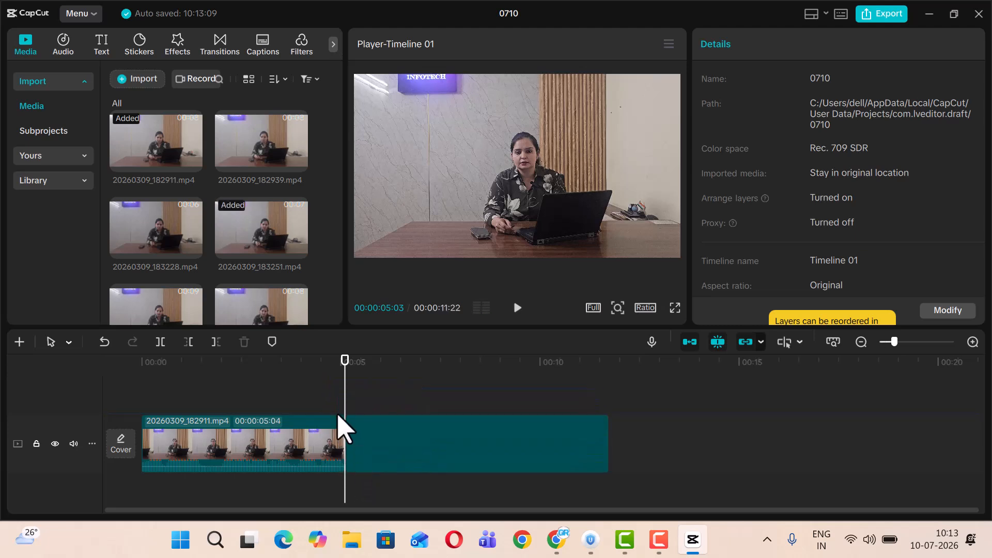
Trim the start and end of the second clip, 20260309_183251.mp4, to a duration of 00:00:03:26.
{"action": "left_click_drag", "start_coordinate": [346, 385], "coordinate": [434, 385]}
{"action": "key", "text": "q"}
{"action": "key", "text": "w"}
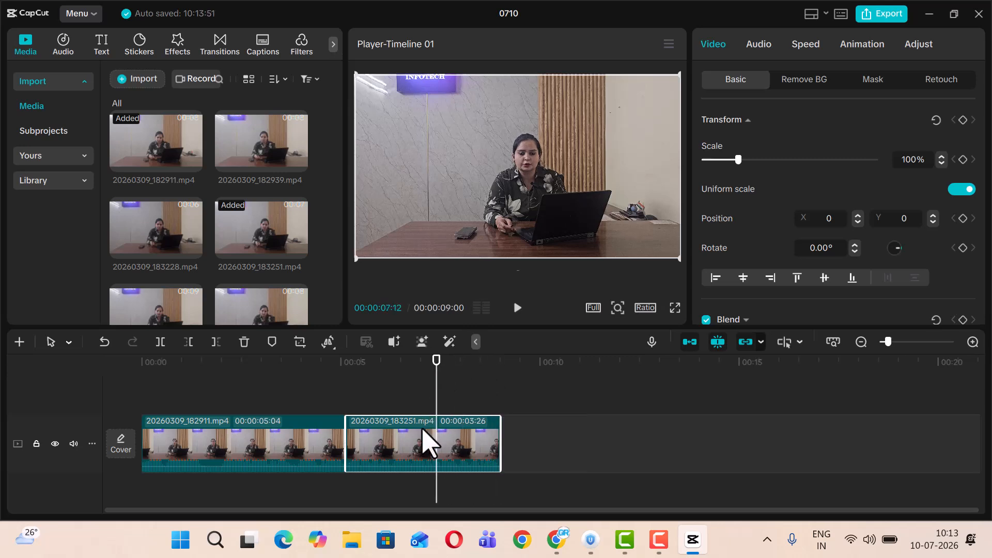
Enable Reduce noise on the second clip's audio and play a short stretch to hear it.
{"action": "left_click", "coordinate": [761, 45]}
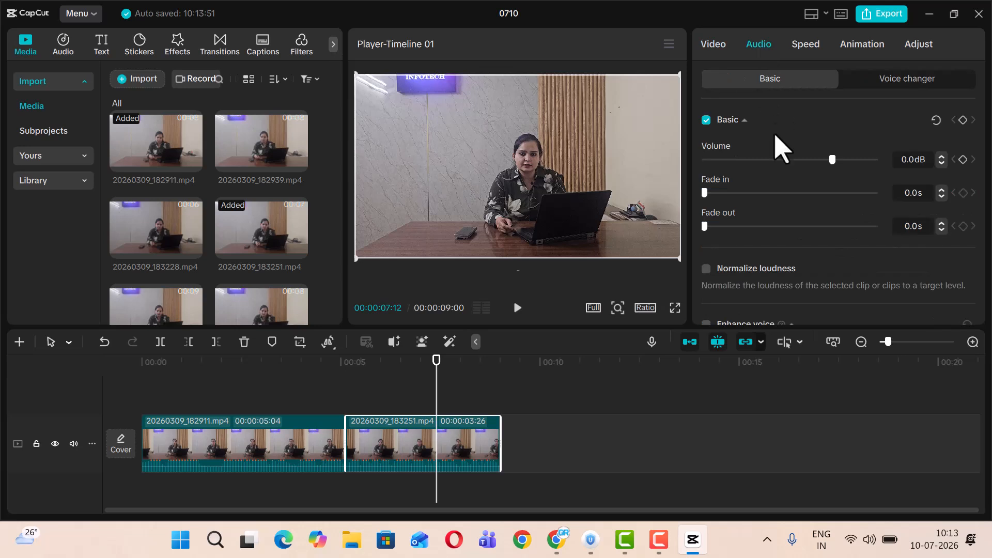
{"action": "scroll", "coordinate": [763, 207], "scroll_direction": "down", "scroll_amount": 5}
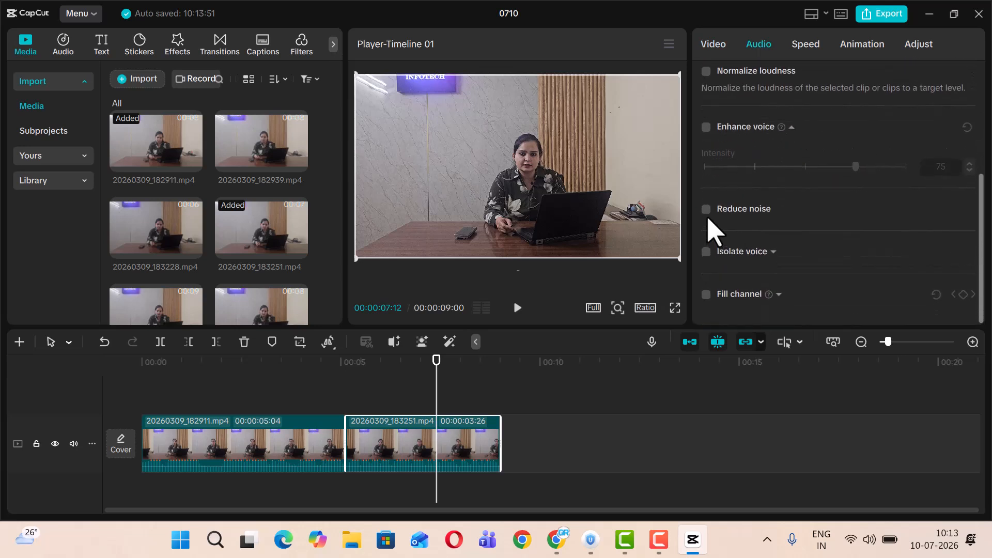
{"action": "left_click", "coordinate": [706, 216]}
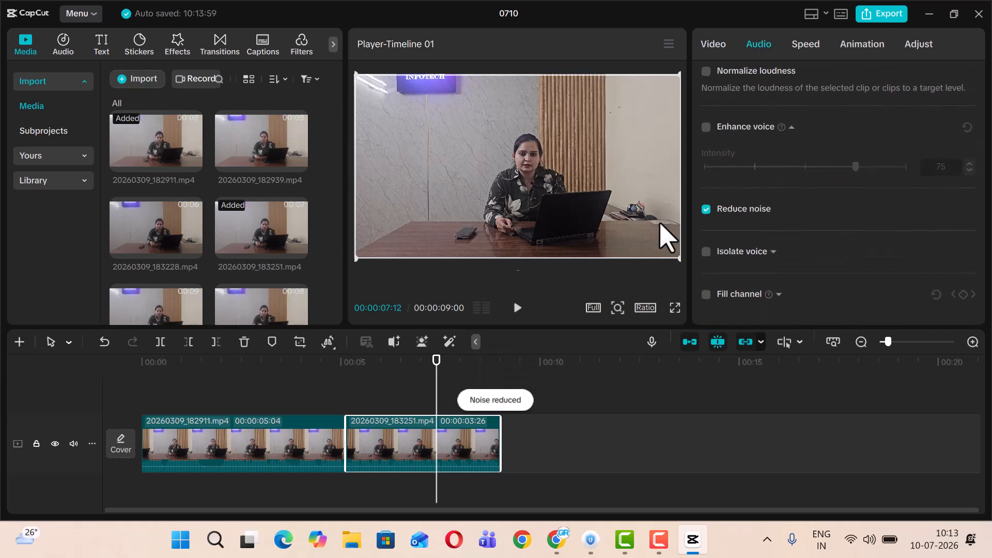
{"action": "key", "text": "space"}
{"action": "key", "text": "space"}
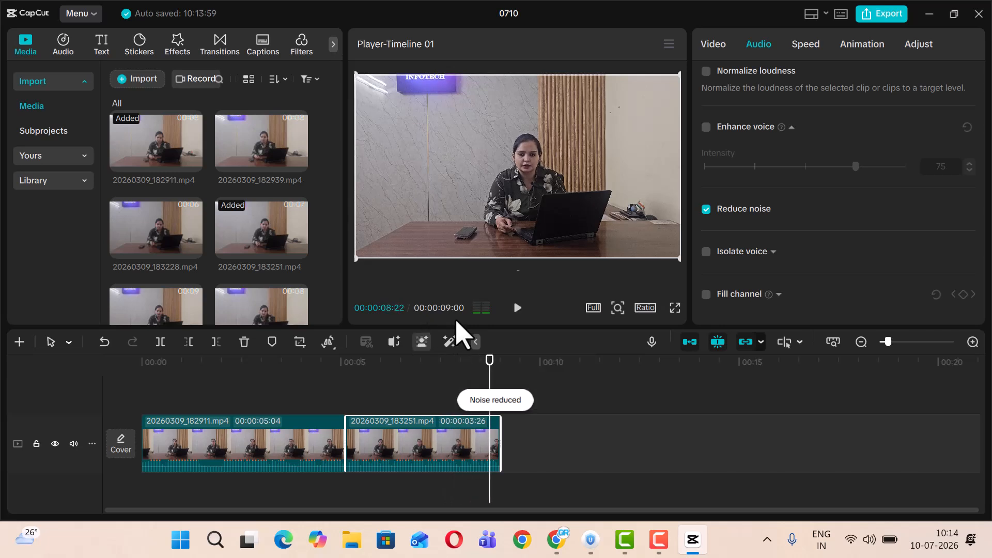
Generate captions for the whole timeline with the Trending template whose sample reads "ÜBER FAULEN HUND".
{"action": "left_click_drag", "start_coordinate": [487, 389], "coordinate": [143, 369]}
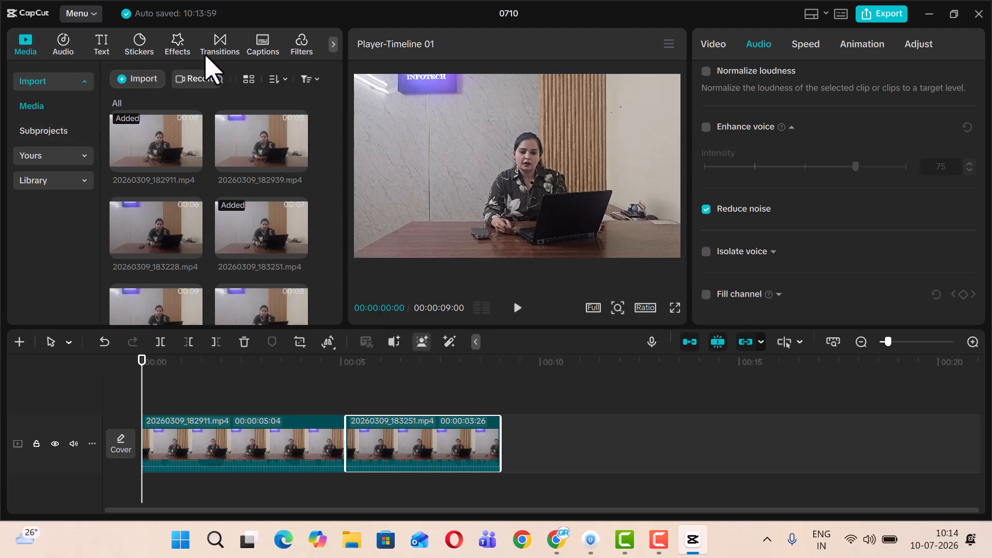
{"action": "left_click", "coordinate": [262, 57]}
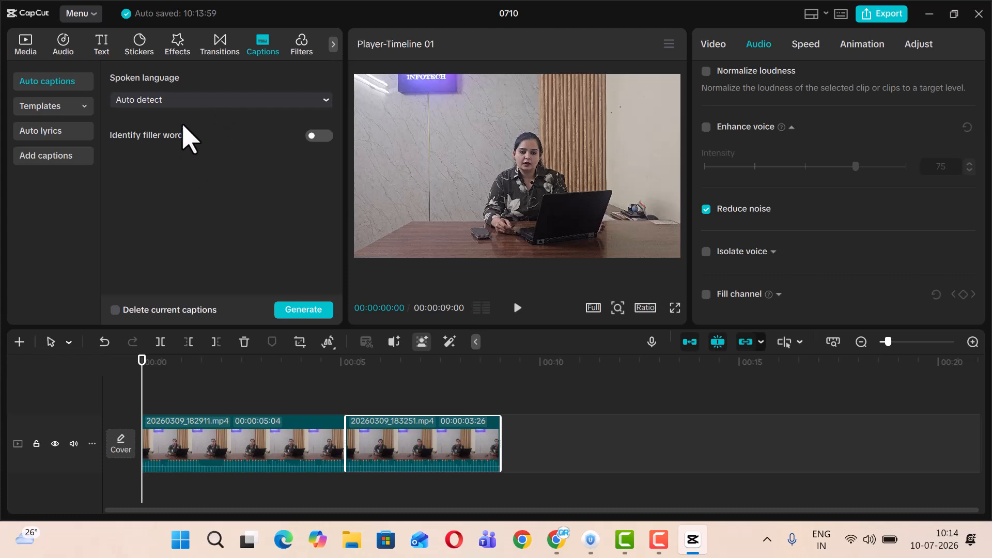
{"action": "left_click", "coordinate": [62, 107]}
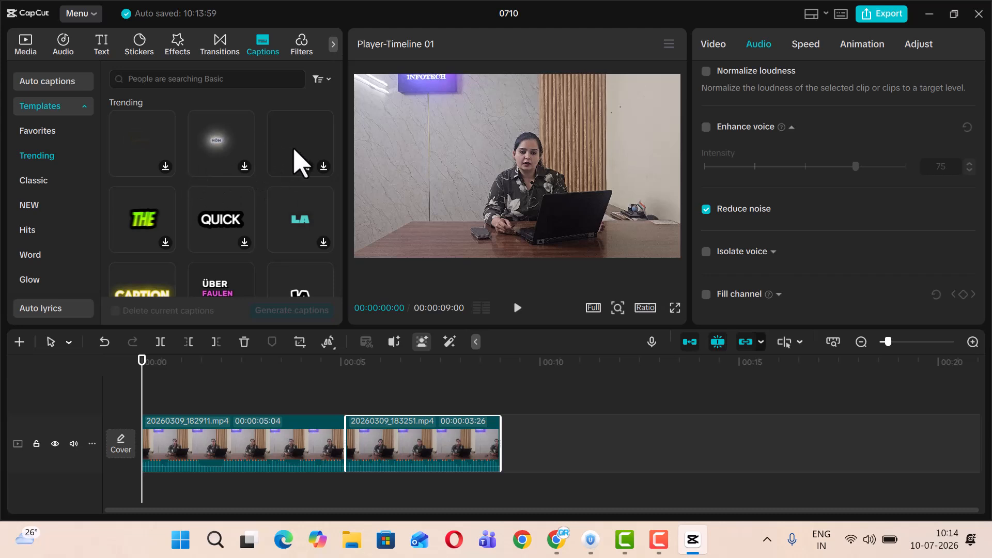
{"action": "scroll", "coordinate": [282, 165], "scroll_direction": "down", "scroll_amount": 2}
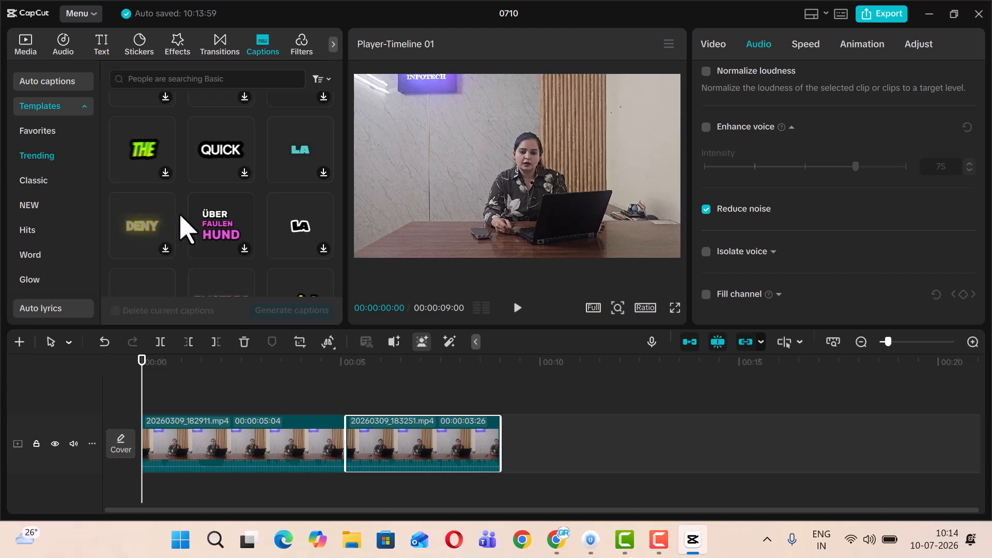
{"action": "scroll", "coordinate": [181, 217], "scroll_direction": "down", "scroll_amount": 1}
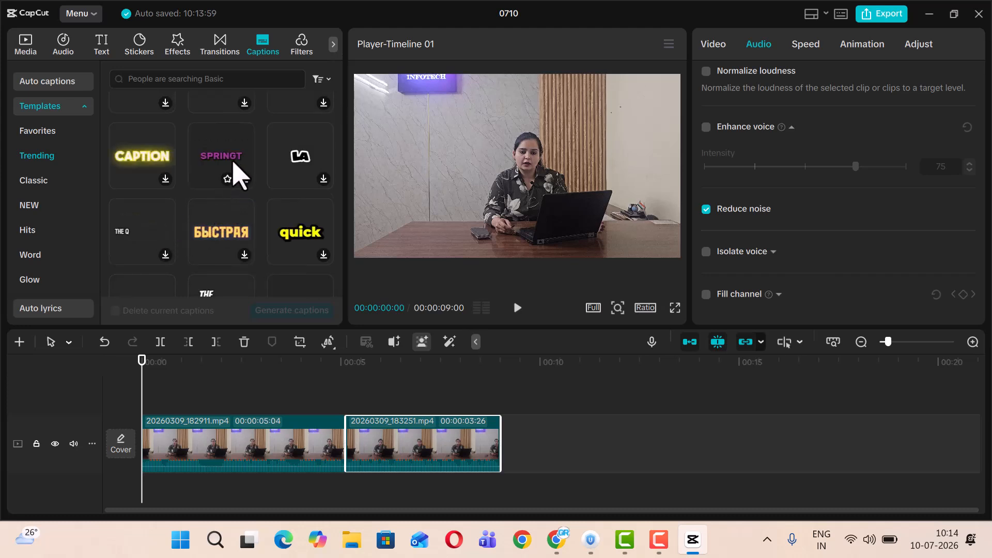
{"action": "left_click", "coordinate": [249, 182]}
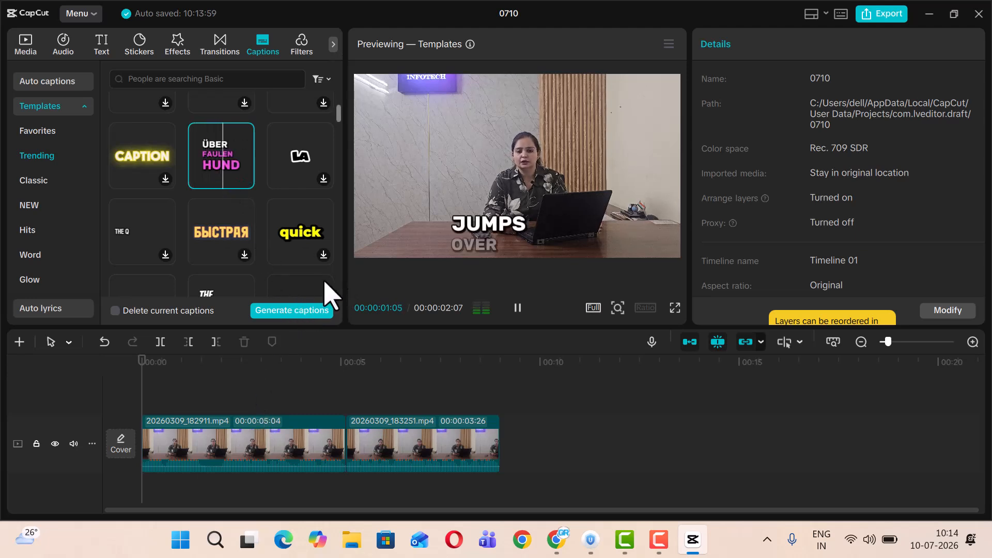
{"action": "left_click", "coordinate": [284, 311]}
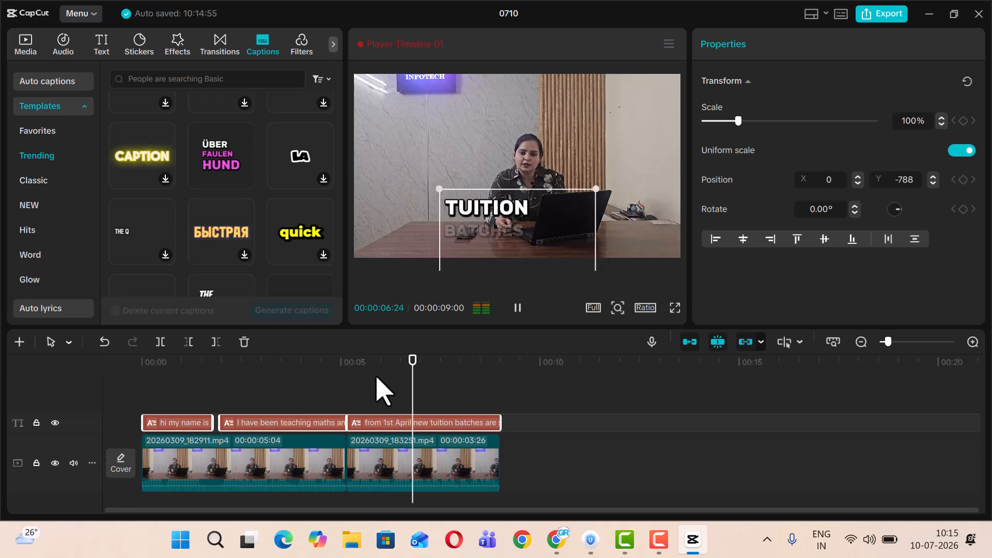
Move the captions onto the empty wall at the upper left of the frame, beside the speaker, and play the result.
{"action": "key", "text": "space"}
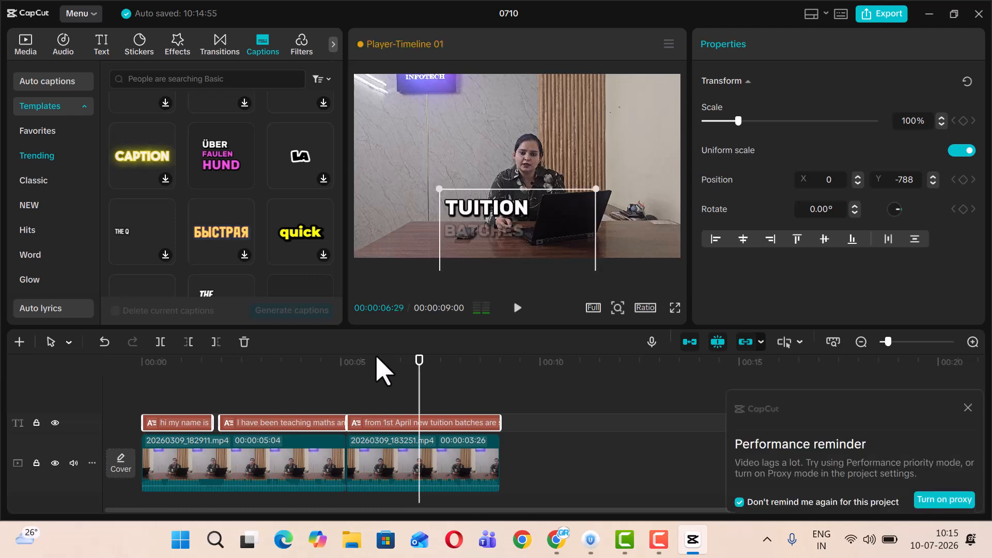
{"action": "left_click", "coordinate": [188, 381]}
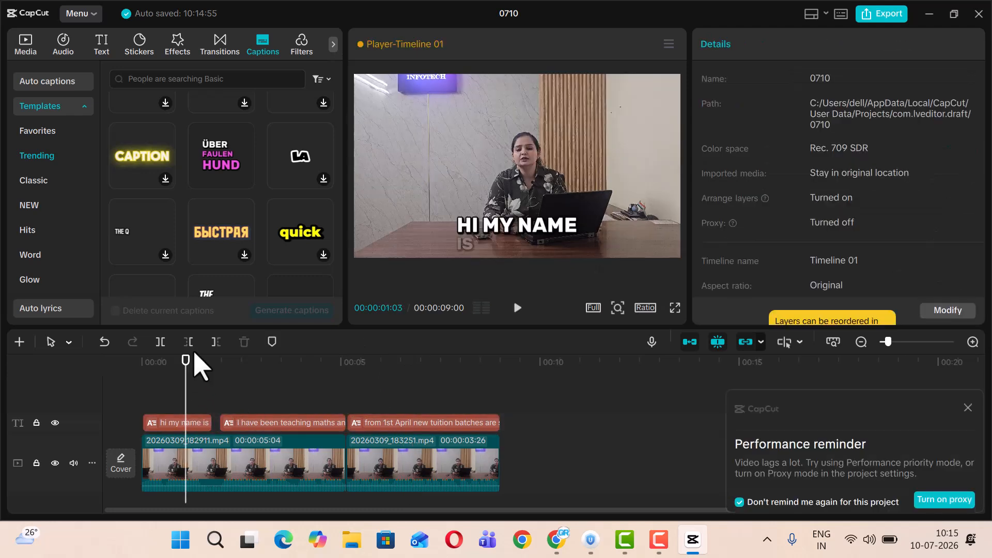
{"action": "left_click_drag", "start_coordinate": [516, 237], "coordinate": [429, 138]}
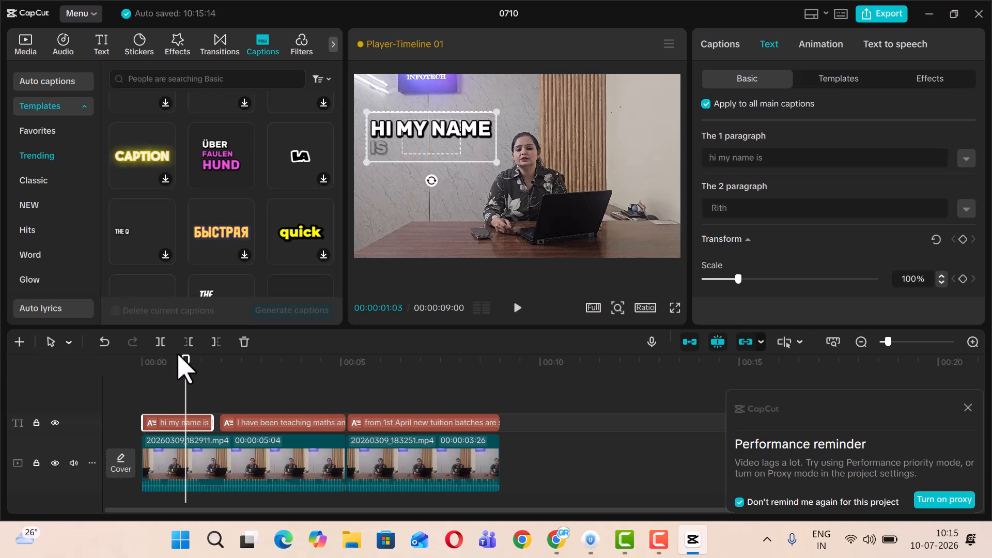
{"action": "left_click_drag", "start_coordinate": [186, 382], "coordinate": [140, 385]}
{"action": "key", "text": "space"}
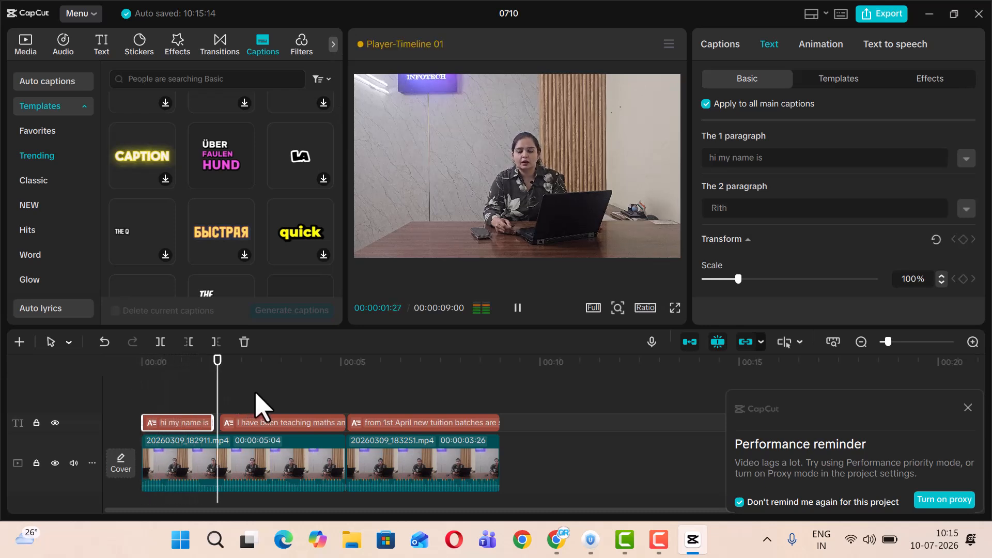
{"action": "key", "text": "space"}
Replace the second paragraph of the first caption with the speaker's correctly spelled first name.
{"action": "left_click", "coordinate": [191, 365]}
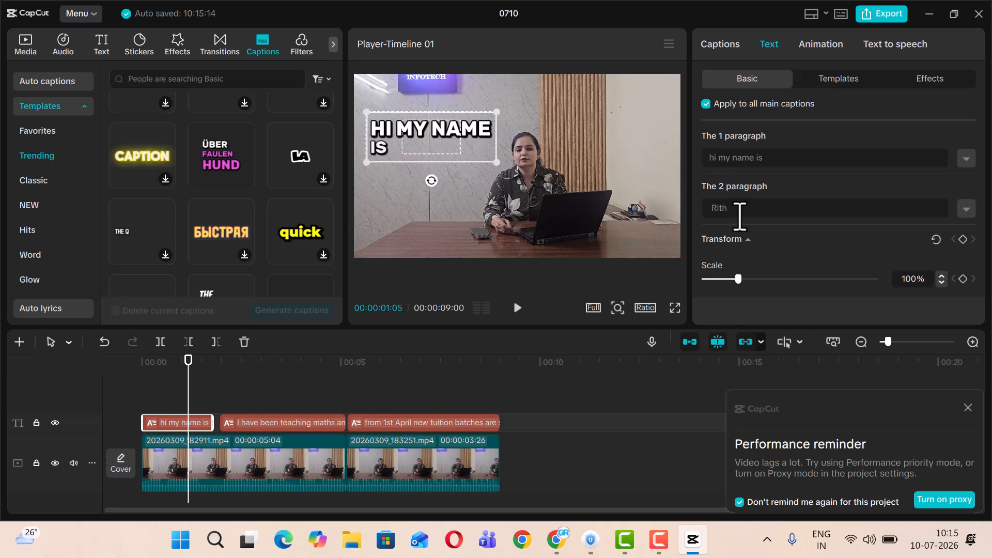
{"action": "left_click_drag", "start_coordinate": [739, 215], "coordinate": [709, 213]}
{"action": "type", "text": "reet"}
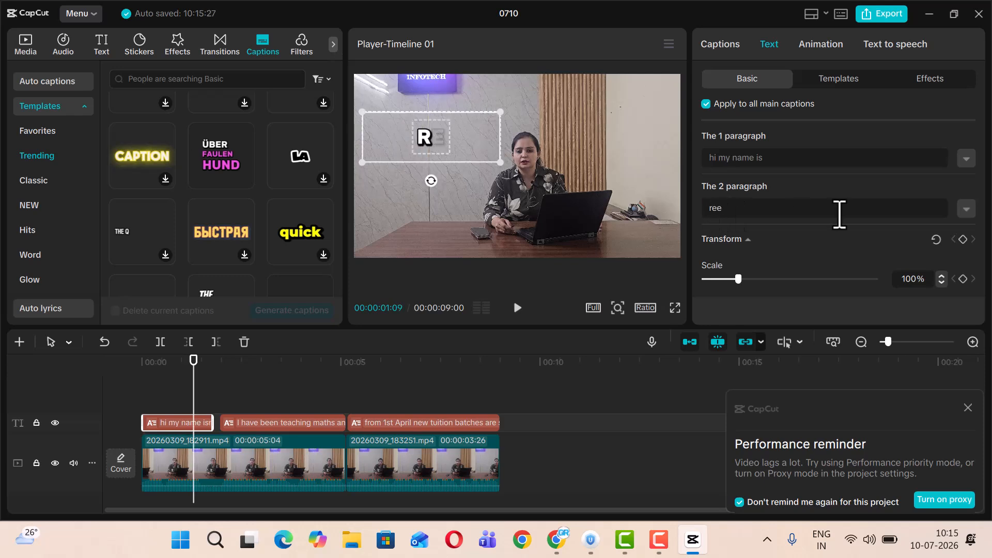
{"action": "key", "text": "BackSpace"}
{"action": "key", "text": "BackSpace"}
{"action": "key", "text": "BackSpace"}
{"action": "key", "text": "BackSpace"}
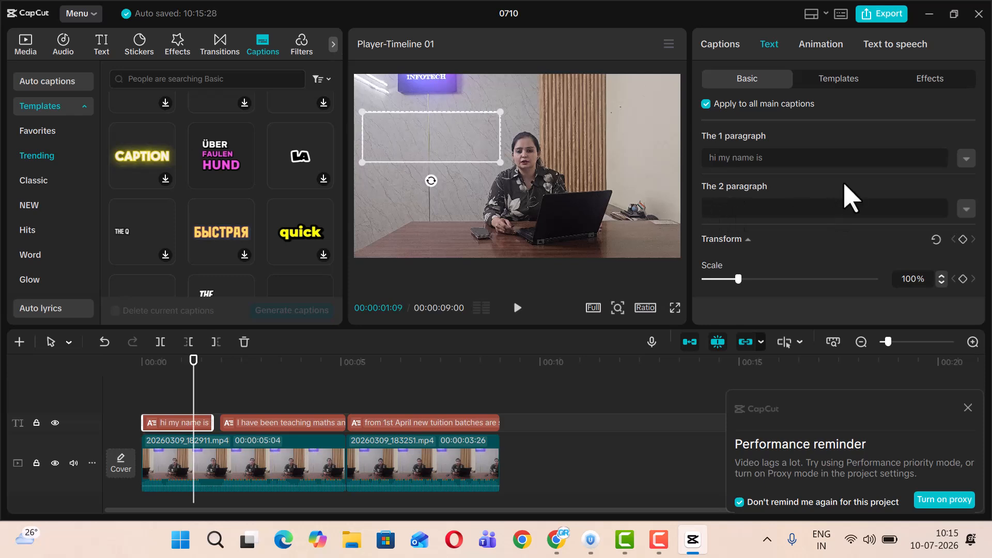
{"action": "key", "text": "BackSpace"}
{"action": "key", "text": "BackSpace"}
{"action": "type", "text": "Reet"}
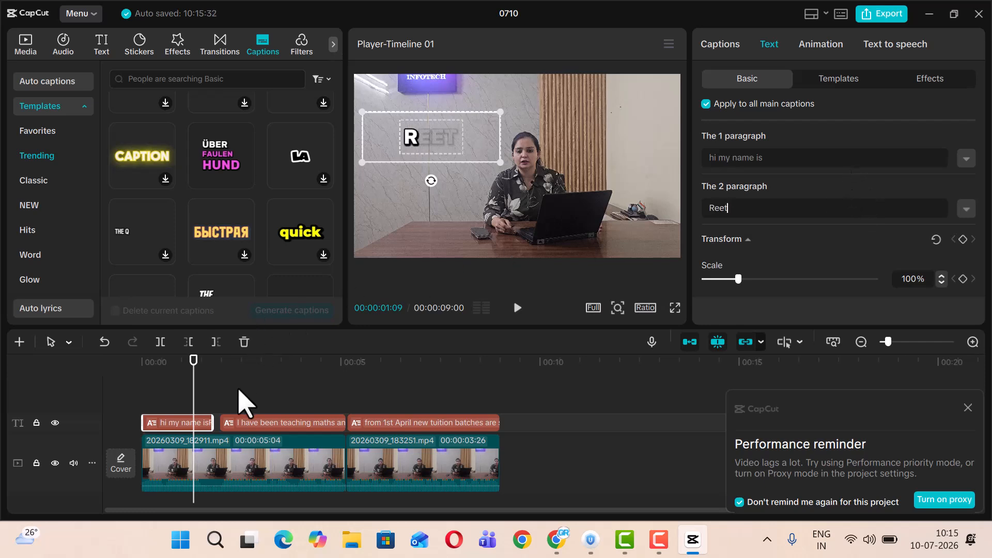
Play the timeline from the beginning to check the caption texts against the speech.
{"action": "left_click_drag", "start_coordinate": [193, 379], "coordinate": [106, 385]}
{"action": "key", "text": "space"}
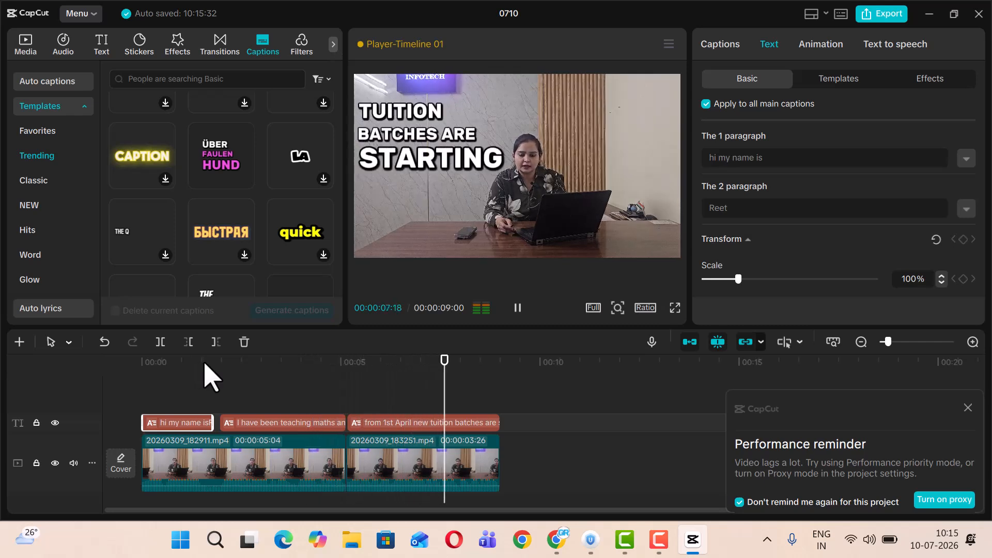
{"action": "key", "text": "space"}
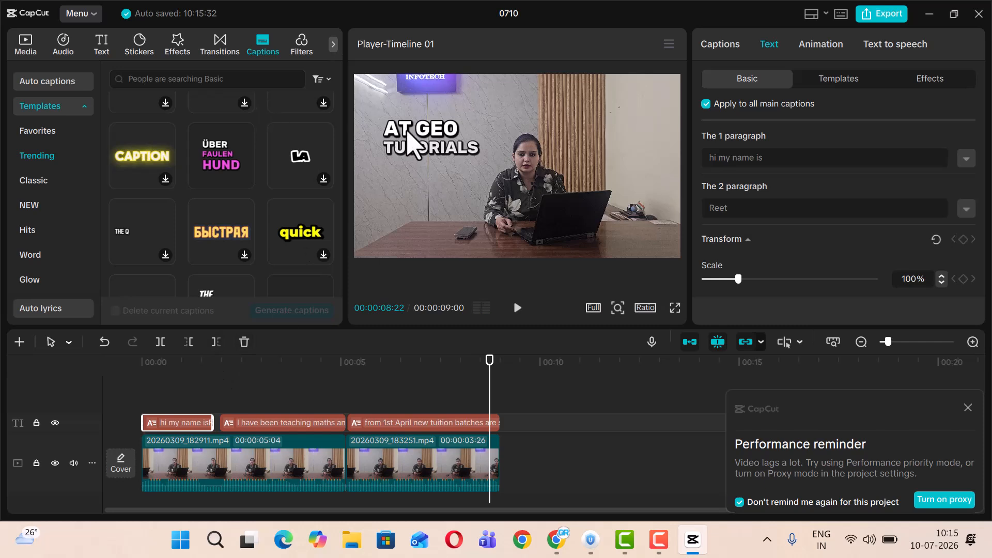
Correct the third paragraph of the last caption to "at GR tutorials".
{"action": "left_click", "coordinate": [457, 362]}
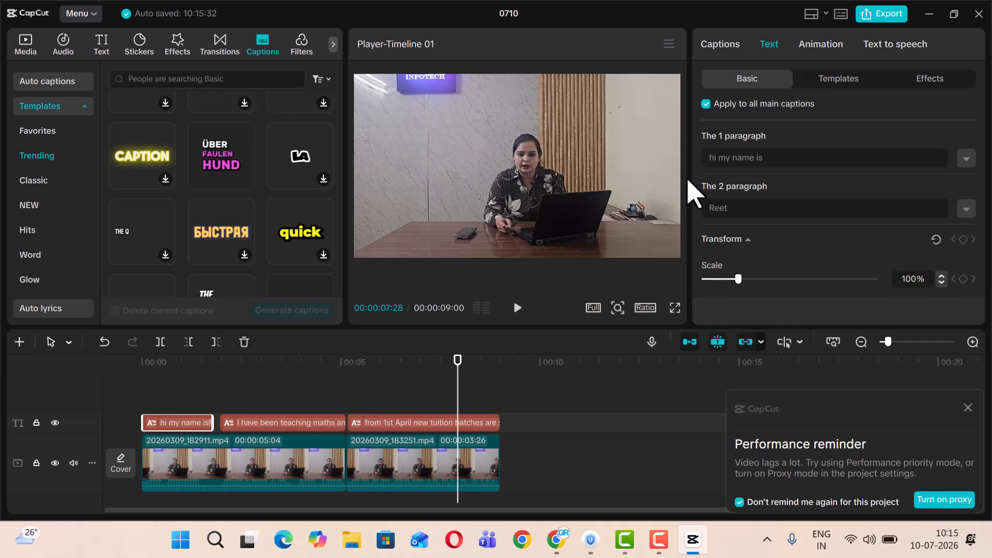
{"action": "left_click", "coordinate": [437, 420]}
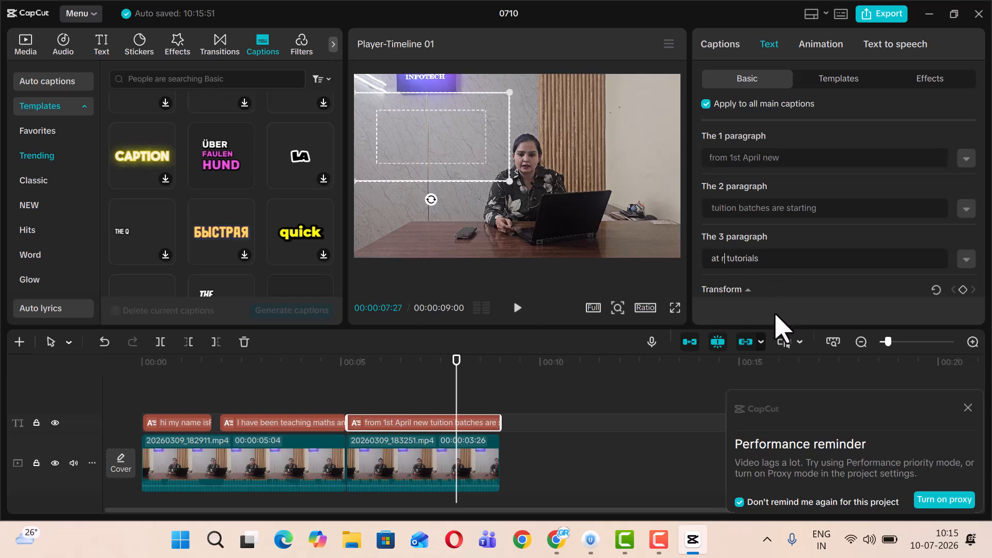
{"action": "key", "text": "BackSpace"}
Preview the captioned reel from the beginning in full screen and return to the editor.
{"action": "left_click_drag", "start_coordinate": [172, 382], "coordinate": [143, 379]}
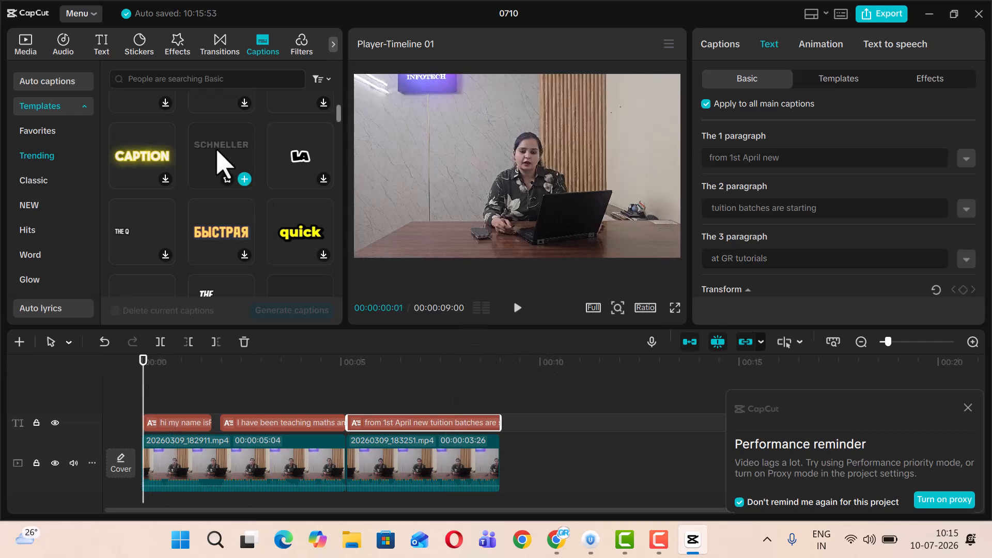
{"action": "left_click", "coordinate": [675, 307]}
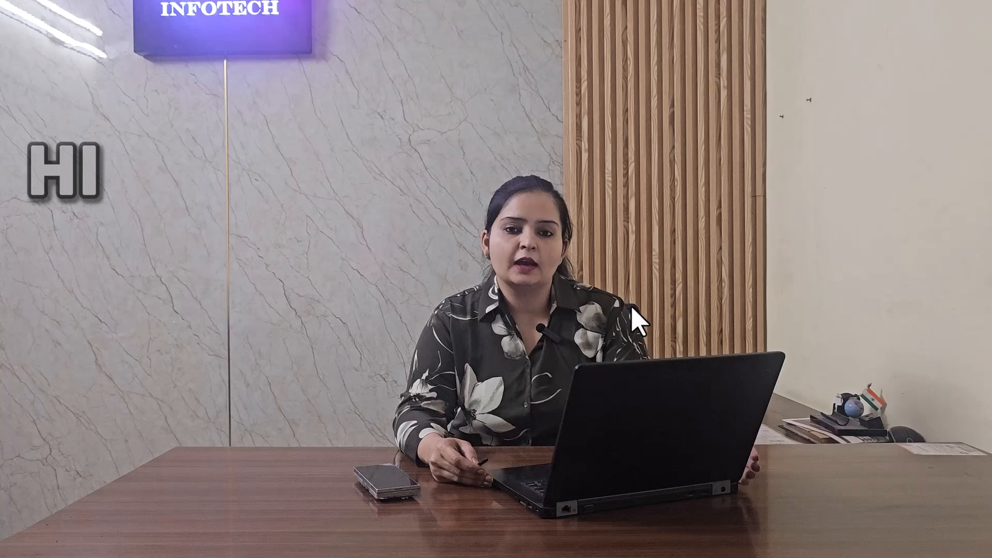
{"action": "key", "text": "Escape"}
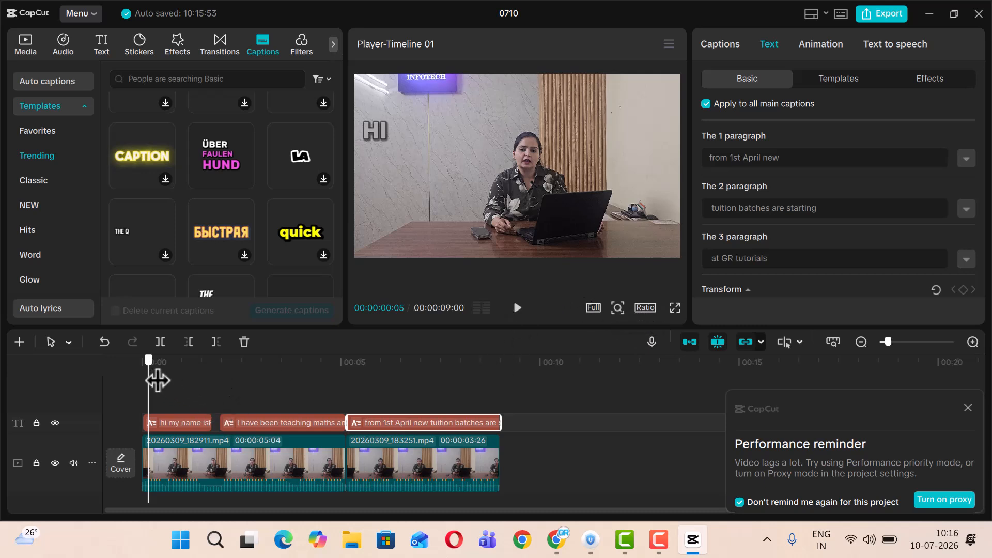
Add a short audio fade-out to the first clip, 20260309_182911.mp4.
{"action": "left_click_drag", "start_coordinate": [157, 380], "coordinate": [318, 384]}
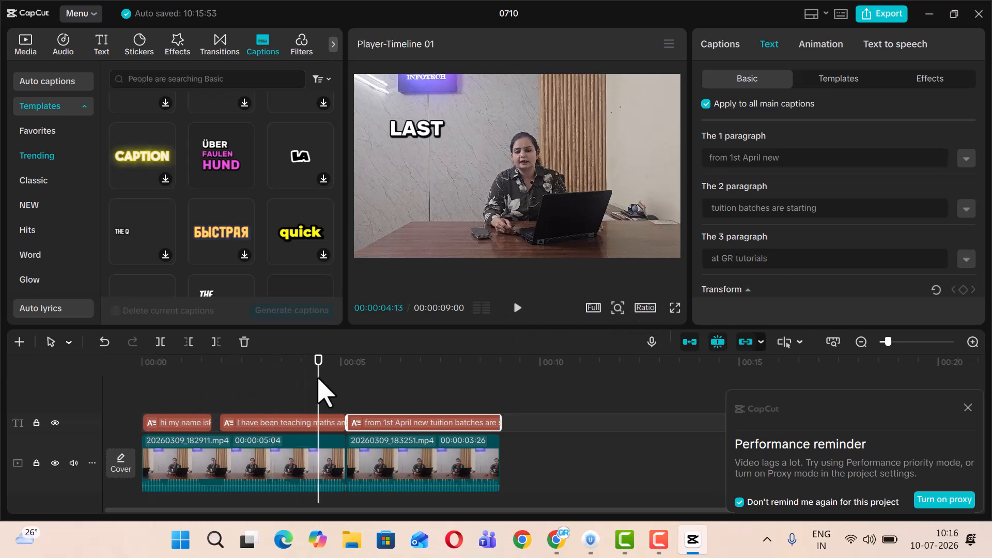
{"action": "left_click", "coordinate": [335, 460]}
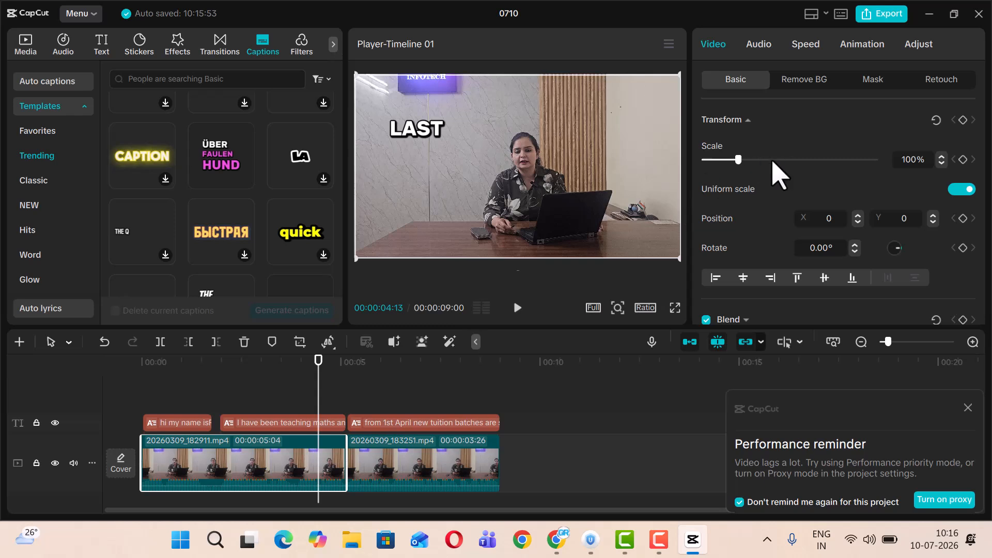
{"action": "left_click", "coordinate": [759, 45]}
{"action": "scroll", "coordinate": [783, 186], "scroll_direction": "down", "scroll_amount": 1}
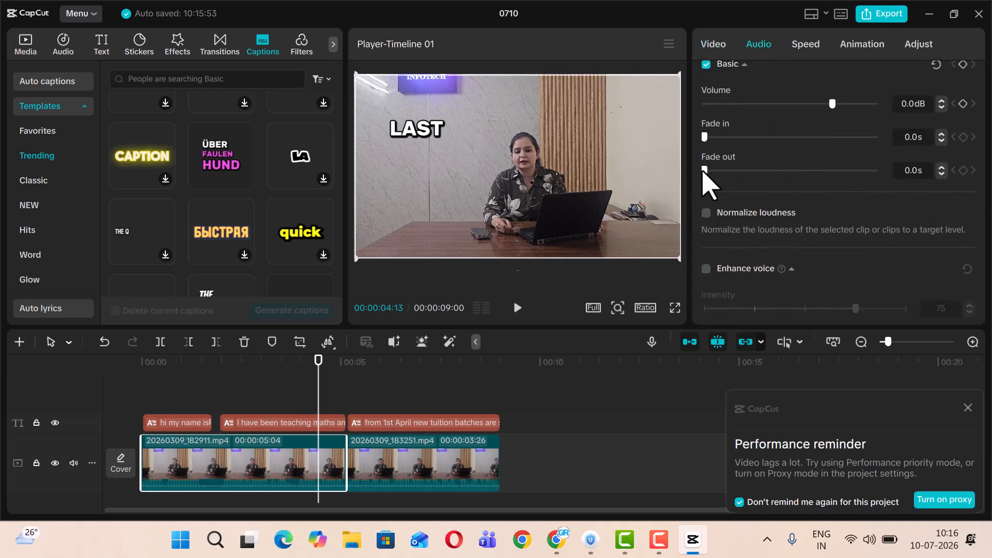
{"action": "left_click_drag", "start_coordinate": [723, 177], "coordinate": [738, 181]}
Try a 0.9 s audio fade-in on the second clip, listen to the transition, and reset the fade-in to 0.0 s.
{"action": "left_click_drag", "start_coordinate": [320, 387], "coordinate": [366, 392]}
{"action": "left_click", "coordinate": [383, 459]}
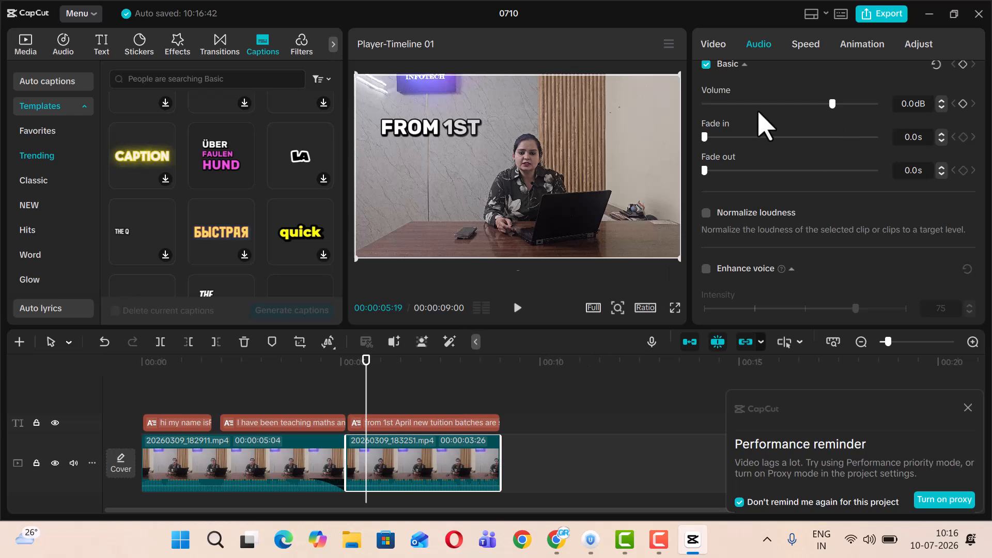
{"action": "left_click_drag", "start_coordinate": [704, 137], "coordinate": [745, 146]}
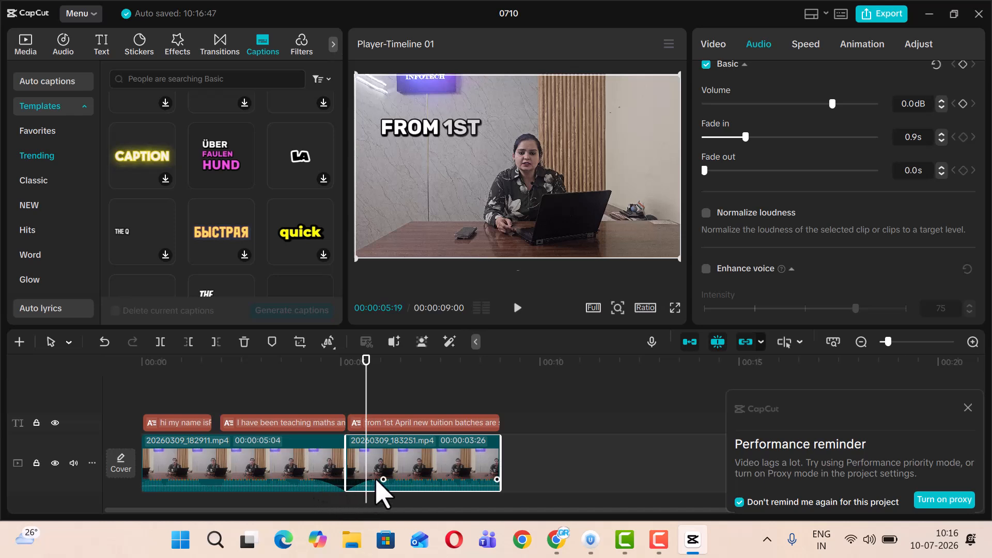
{"action": "left_click_drag", "start_coordinate": [367, 376], "coordinate": [217, 376]}
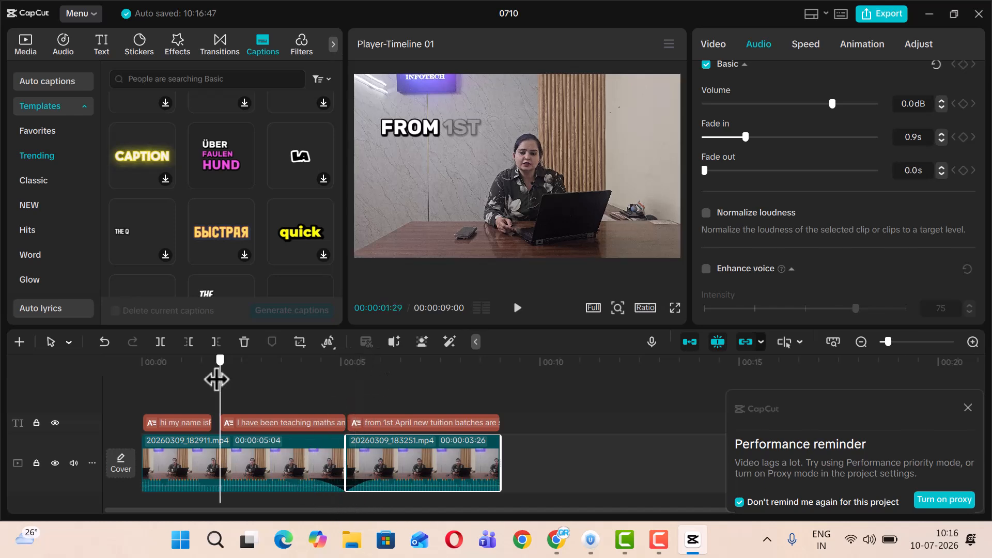
{"action": "key", "text": "space"}
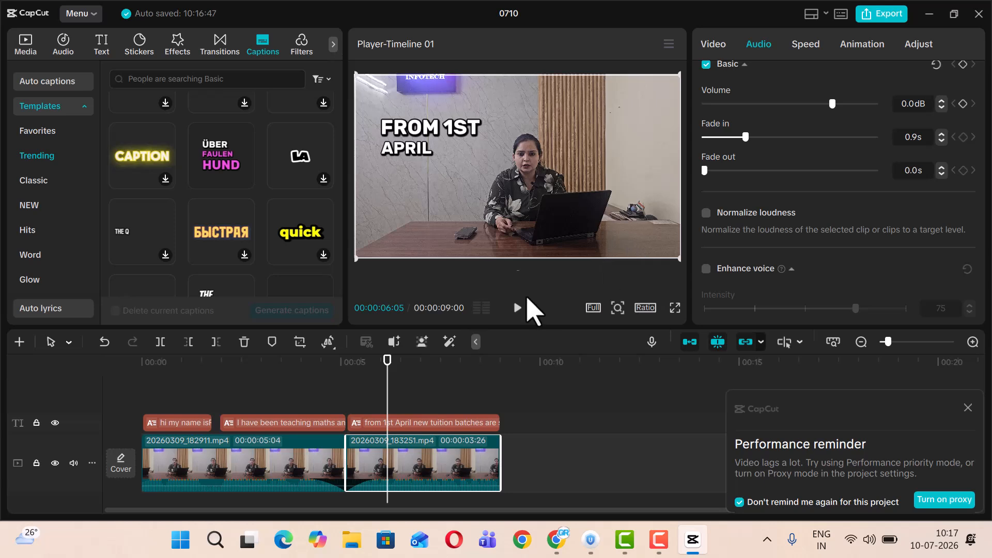
{"action": "left_click_drag", "start_coordinate": [744, 135], "coordinate": [688, 140]}
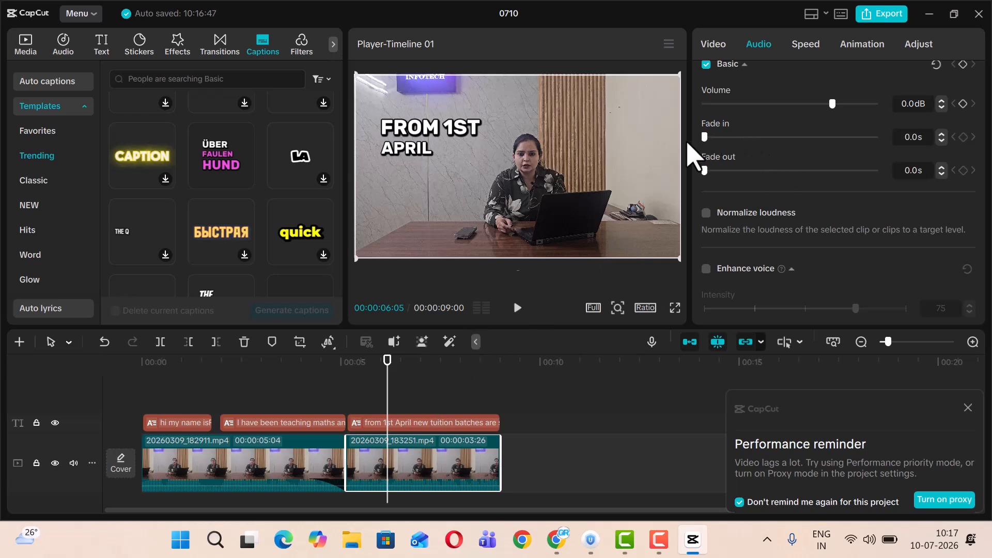
Reset the audio fade-out of the first clip, 20260309_182911.mp4, to 0.0 s.
{"action": "left_click", "coordinate": [325, 447]}
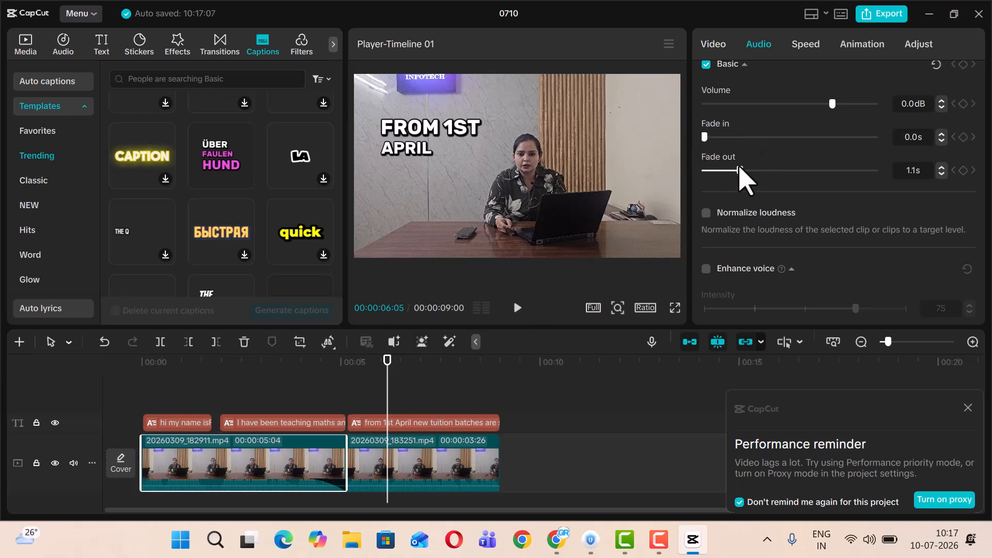
{"action": "left_click_drag", "start_coordinate": [739, 170], "coordinate": [654, 181]}
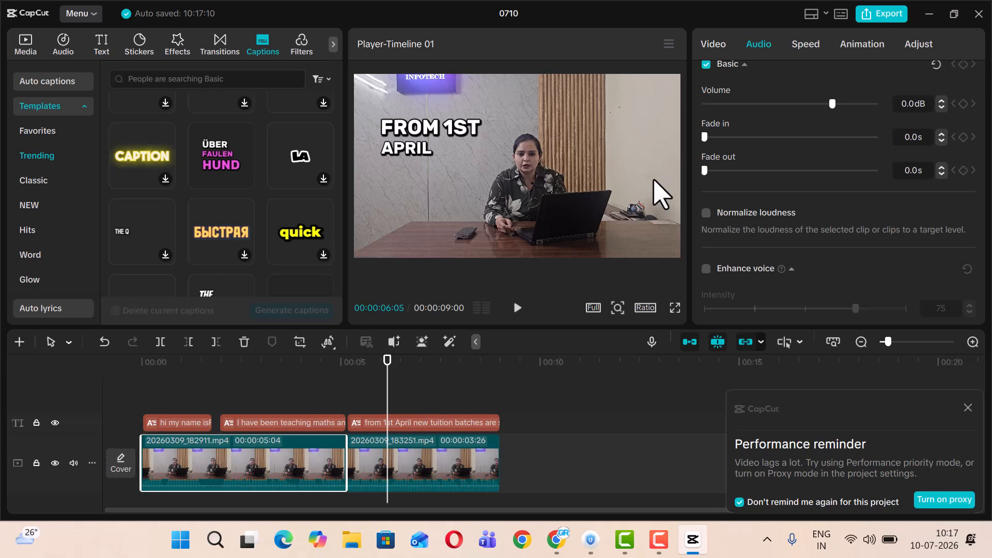
Add the Silky Switch transition at the cut between the two clips and accept creating duplicate frames for it.
{"action": "left_click_drag", "start_coordinate": [388, 372], "coordinate": [347, 405]}
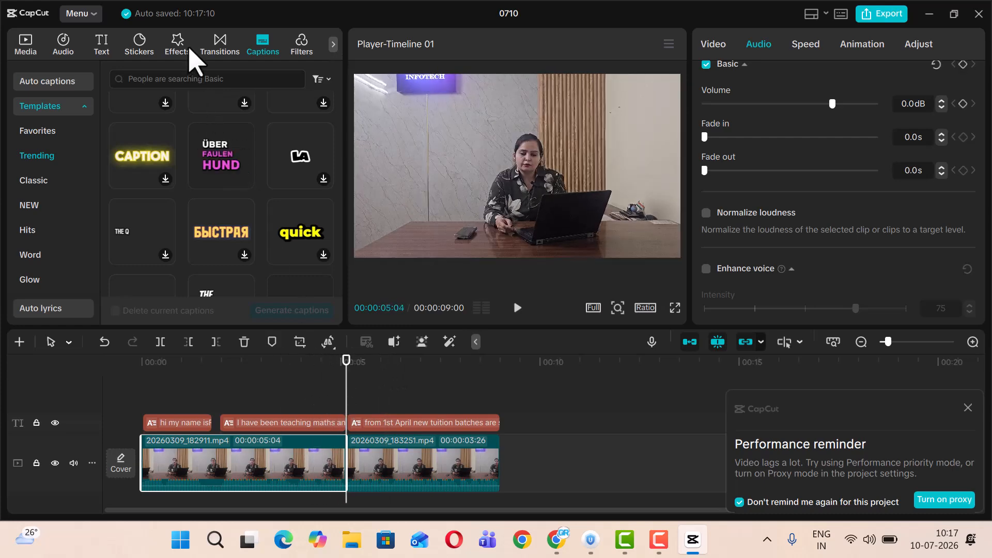
{"action": "left_click", "coordinate": [223, 57]}
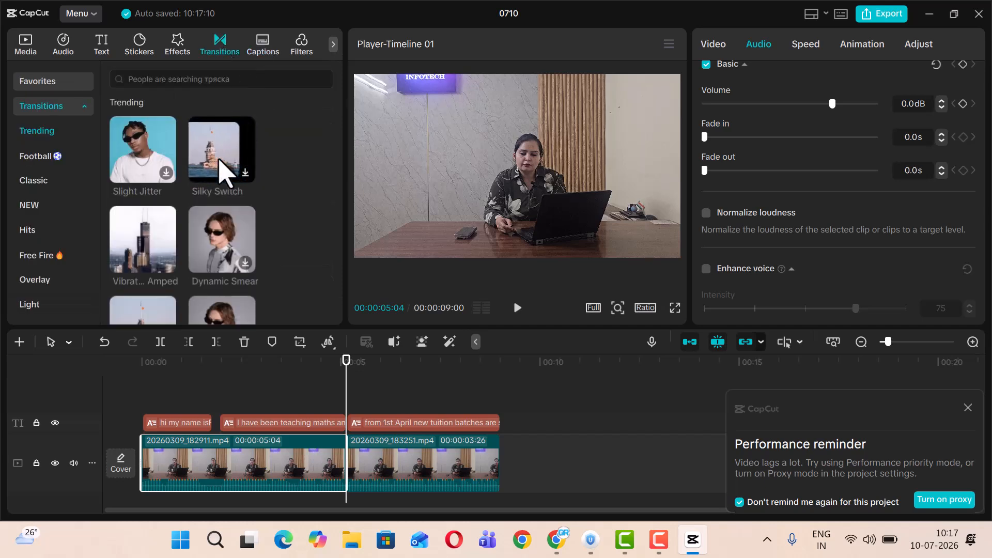
{"action": "left_click", "coordinate": [238, 175]}
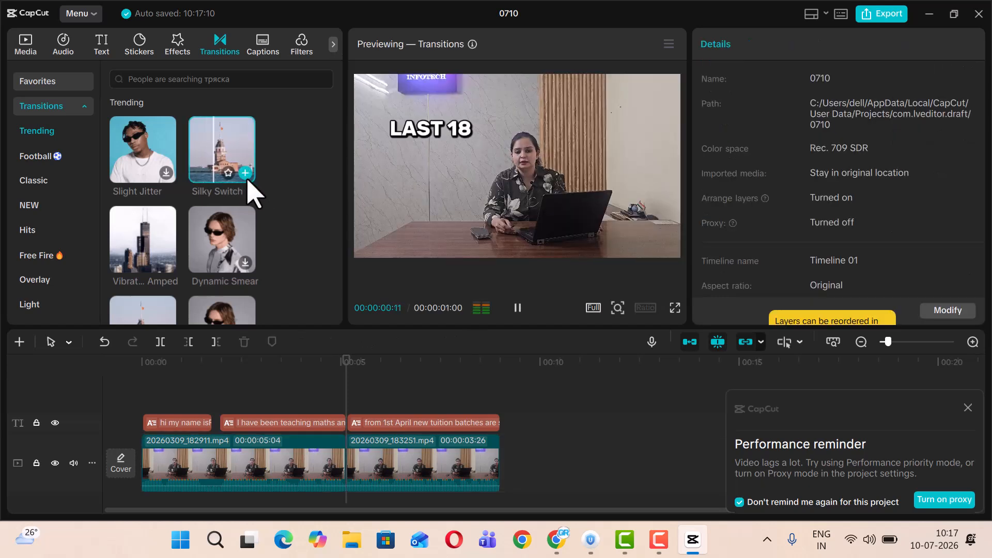
{"action": "left_click", "coordinate": [246, 176]}
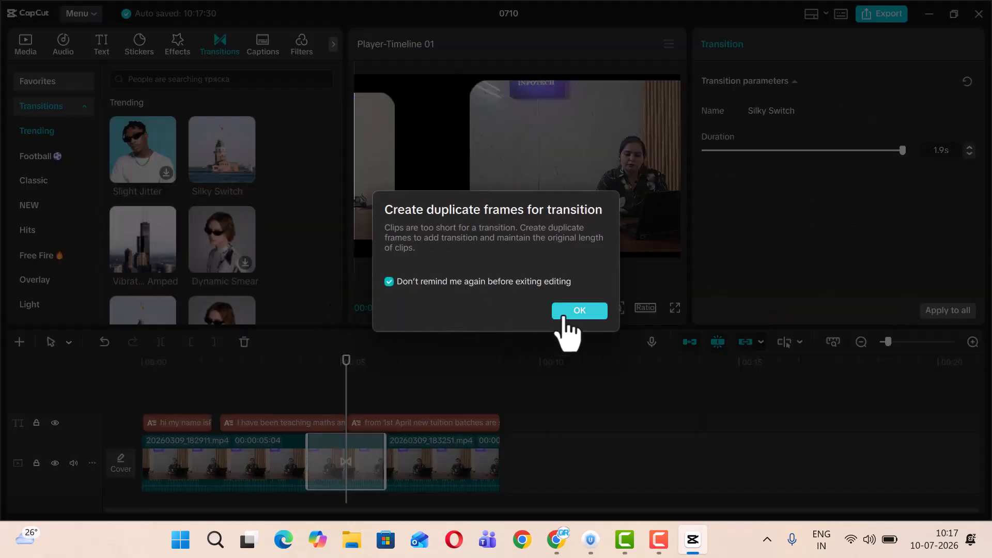
{"action": "left_click", "coordinate": [577, 312]}
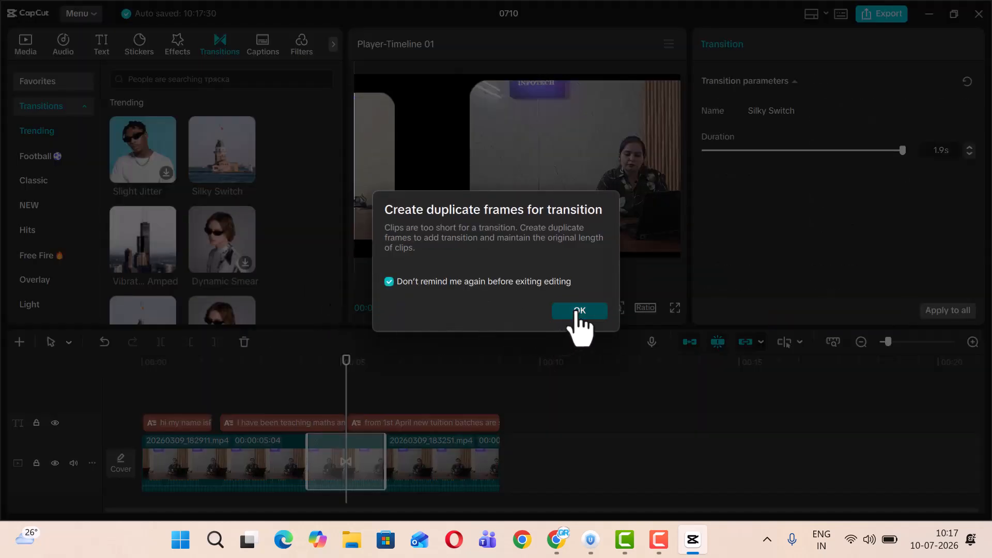
Shorten the Silky Switch transition to 1.3 s and play the video across the cut.
{"action": "left_click_drag", "start_coordinate": [308, 458], "coordinate": [324, 459]}
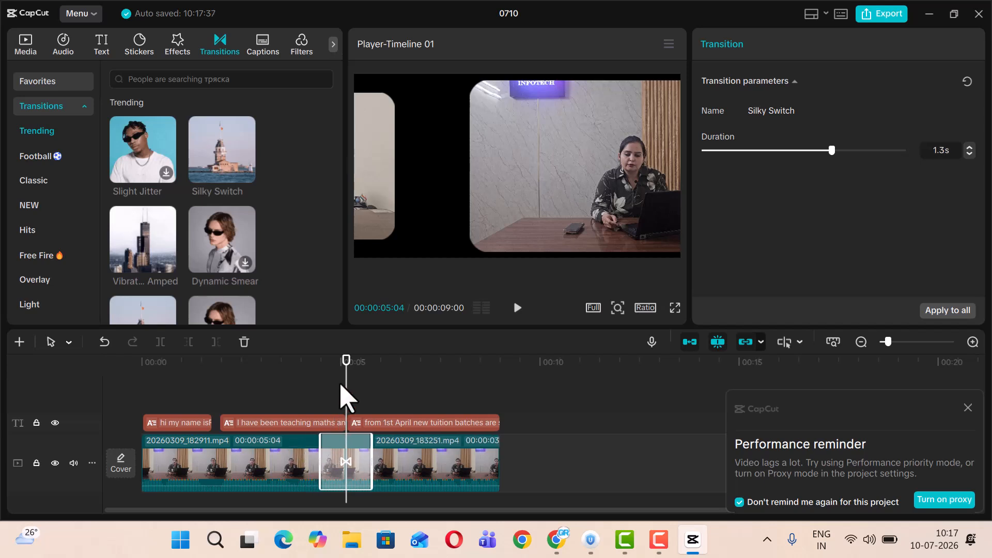
{"action": "left_click", "coordinate": [333, 385]}
{"action": "left_click_drag", "start_coordinate": [348, 381], "coordinate": [279, 383]}
{"action": "key", "text": "space"}
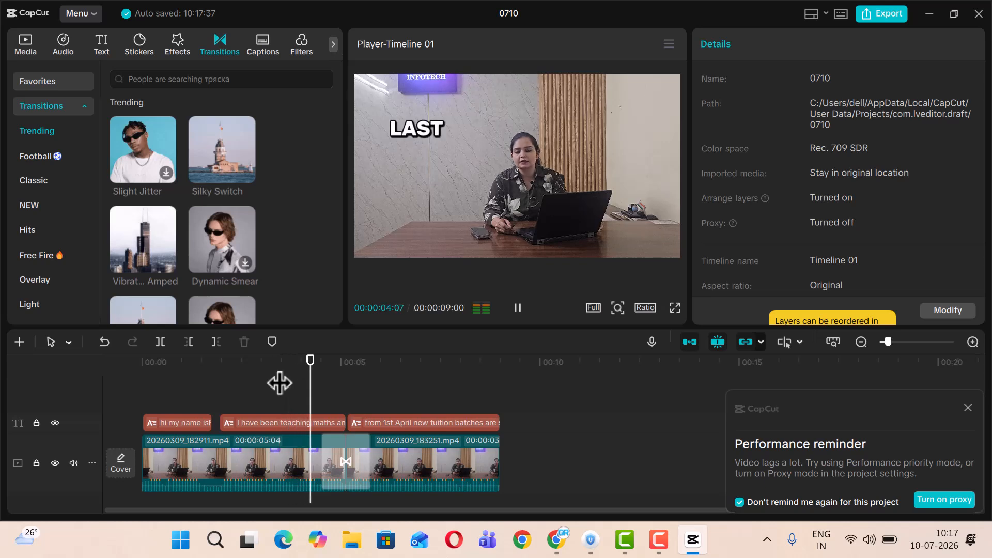
{"action": "key", "text": "space"}
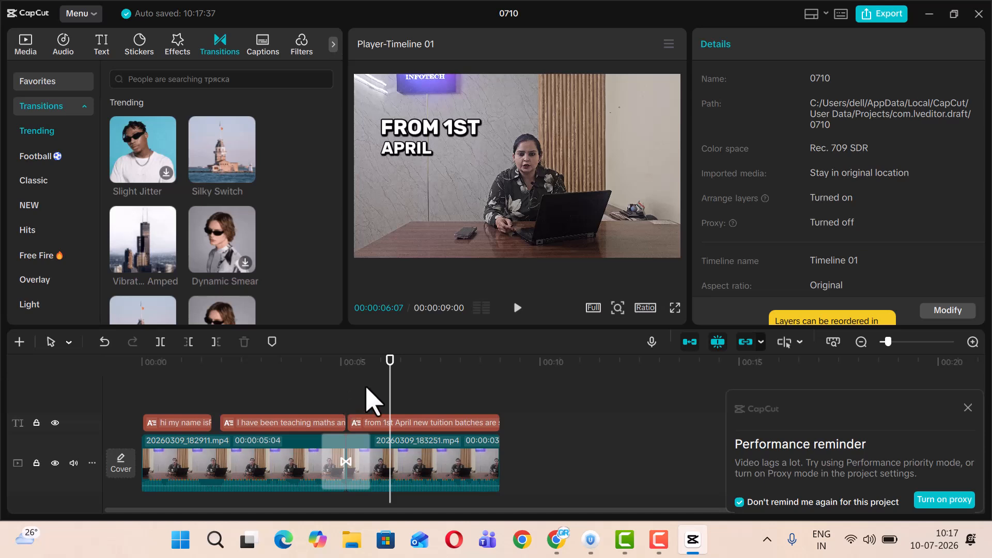
Add the Zoom Lens video effect over the second clip at 00:00:06:26 and shorten it to about 0.6 s.
{"action": "left_click_drag", "start_coordinate": [394, 397], "coordinate": [414, 391]}
{"action": "left_click", "coordinate": [421, 467]}
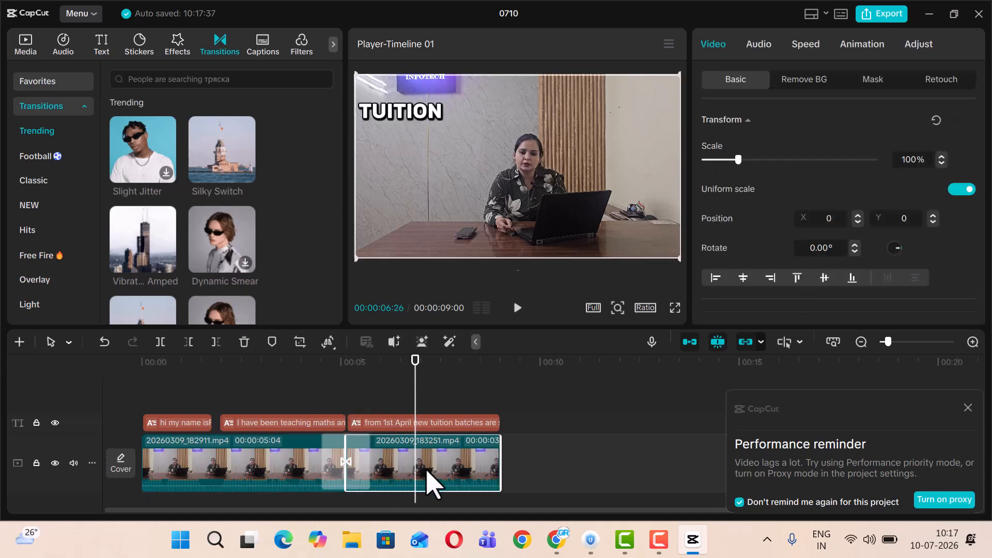
{"action": "left_click", "coordinate": [177, 48]}
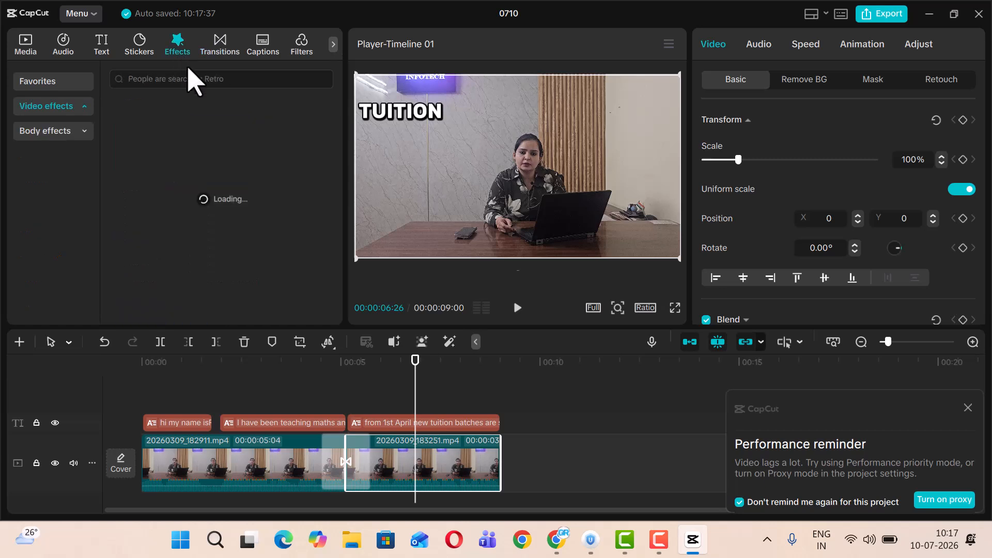
{"action": "mouse_move", "coordinate": [237, 186]}
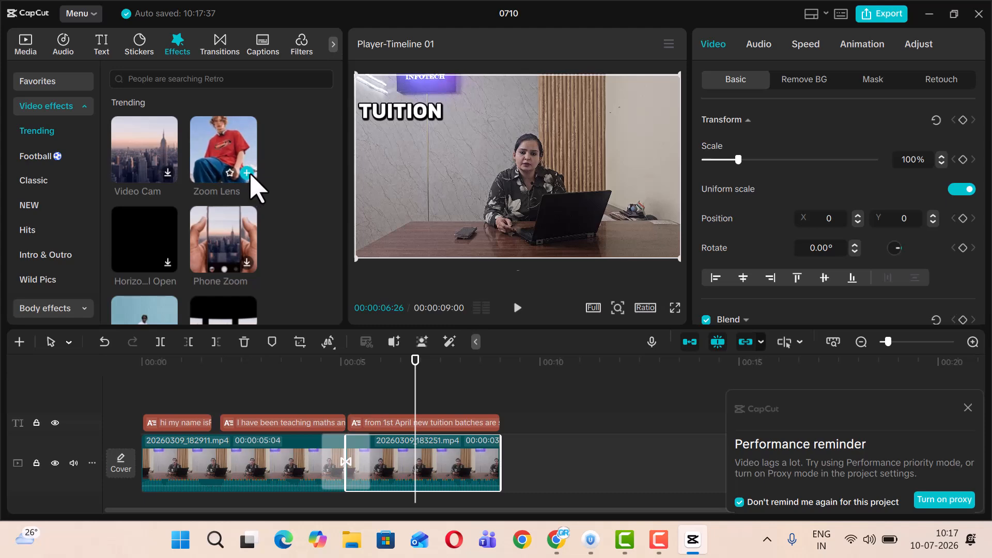
{"action": "left_click", "coordinate": [247, 174]}
{"action": "left_click_drag", "start_coordinate": [534, 425], "coordinate": [437, 425]}
Play the second clip from just before the Zoom Lens effect until past its end.
{"action": "left_click", "coordinate": [382, 394]}
{"action": "key", "text": "space"}
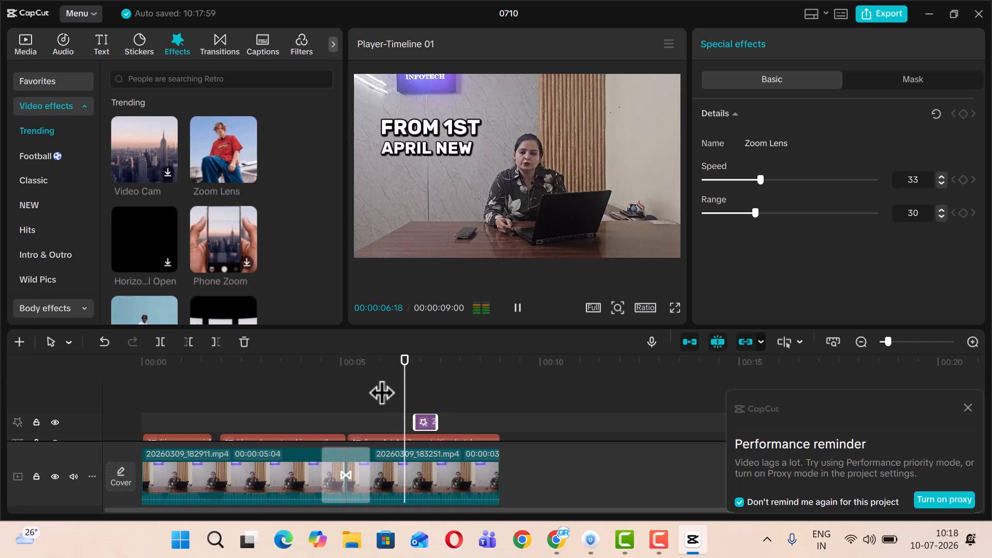
{"action": "key", "text": "space"}
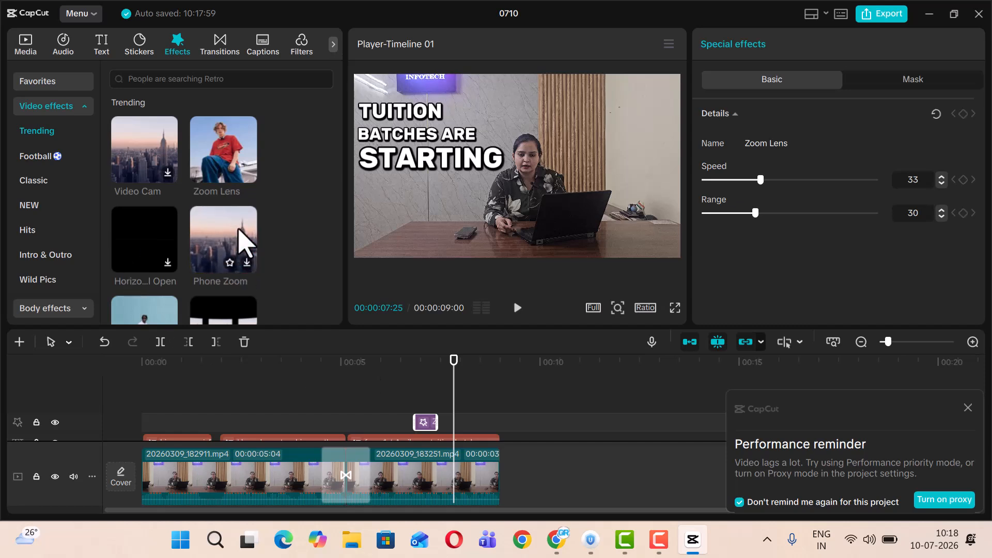
Add the trending like, subscribe and bell sticker to the timeline at 00:00:03:20.
{"action": "left_click_drag", "start_coordinate": [452, 364], "coordinate": [287, 350]}
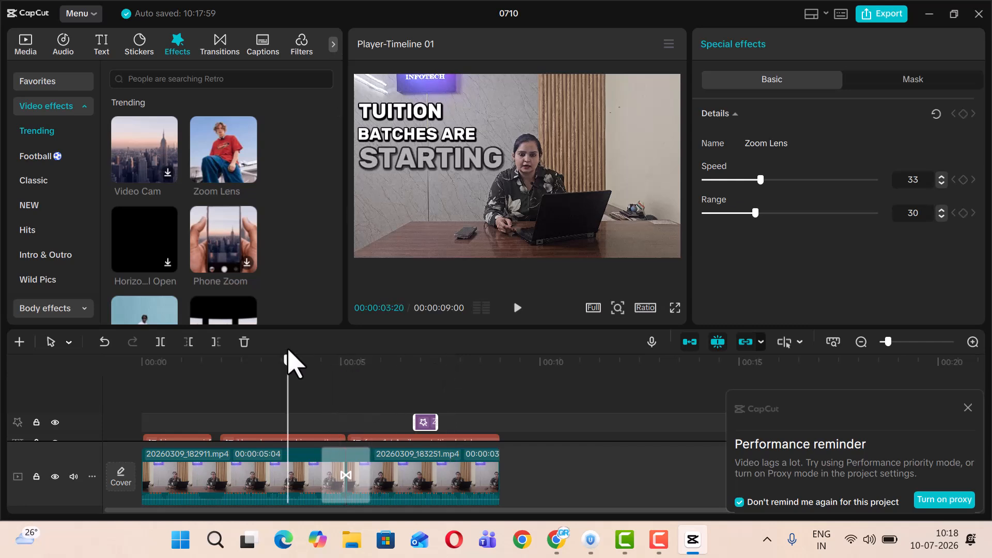
{"action": "left_click", "coordinate": [139, 49]}
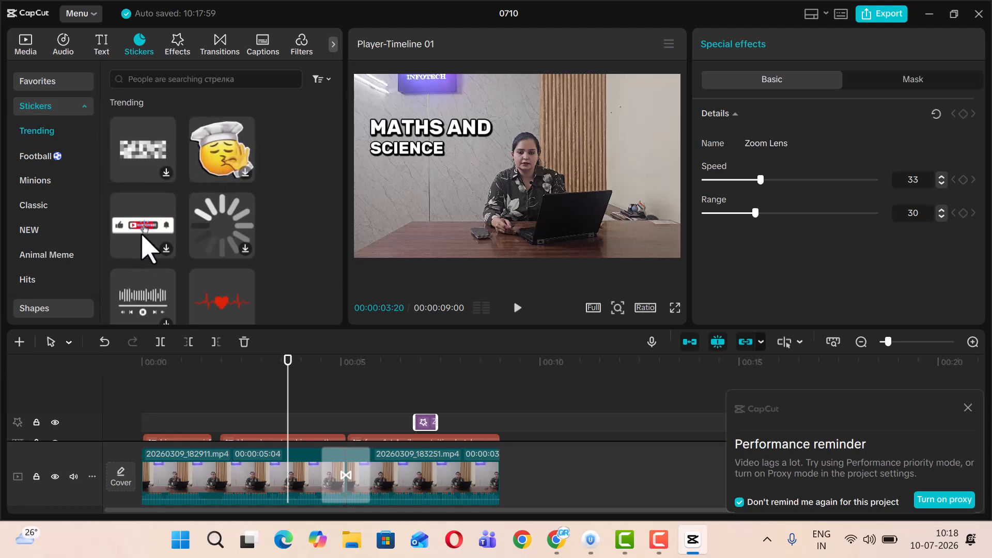
{"action": "left_click", "coordinate": [165, 249]}
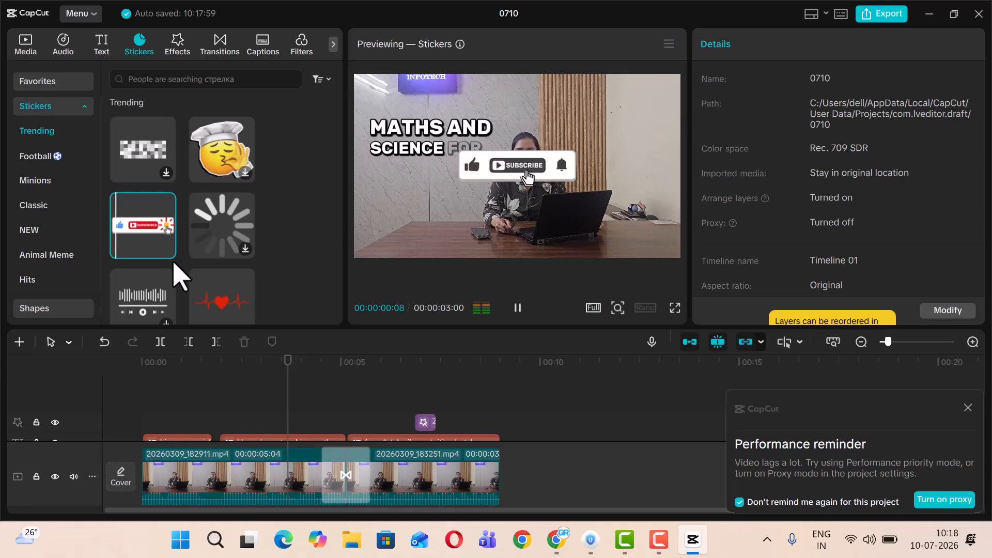
{"action": "left_click", "coordinate": [166, 247]}
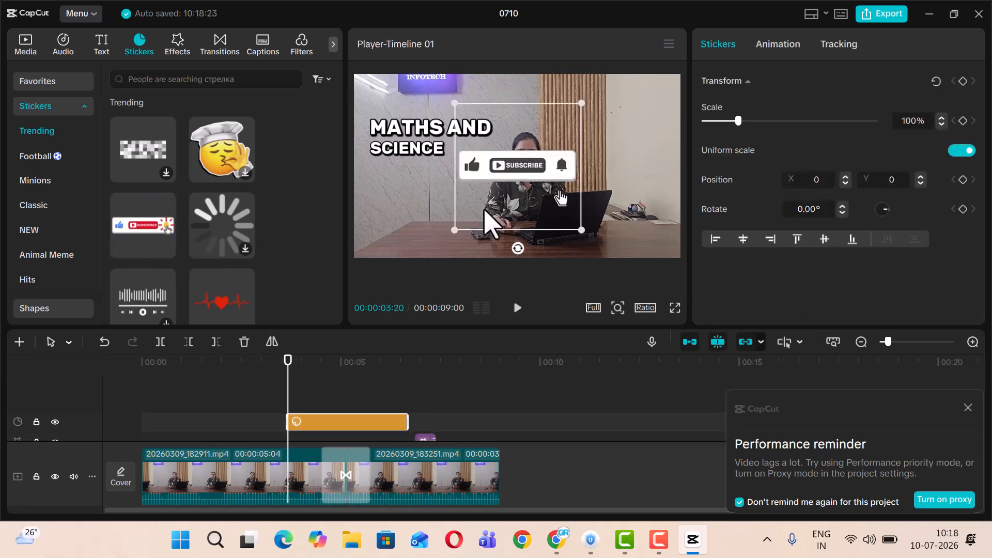
Move the subscribe sticker to the frame's lower left, at about X -1062, Y -334, and play the section containing it.
{"action": "left_click_drag", "start_coordinate": [514, 194], "coordinate": [439, 191]}
{"action": "left_click_drag", "start_coordinate": [497, 209], "coordinate": [470, 225]}
{"action": "left_click_drag", "start_coordinate": [419, 204], "coordinate": [421, 230]}
{"action": "key", "text": "space"}
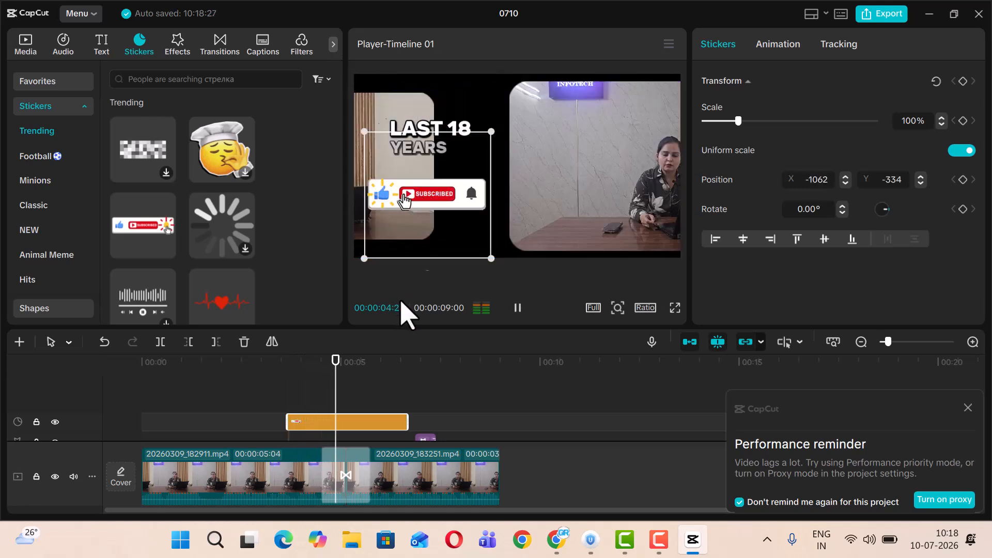
{"action": "key", "text": "space"}
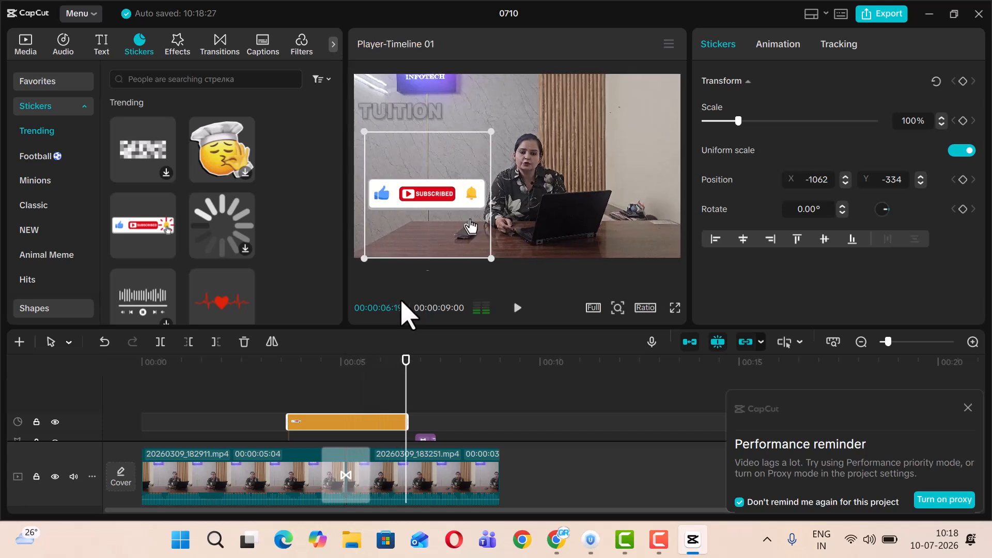
Browse further sticker categories, such as Icons, Emoji and Emphasis.
{"action": "scroll", "coordinate": [67, 227], "scroll_direction": "down", "scroll_amount": 3}
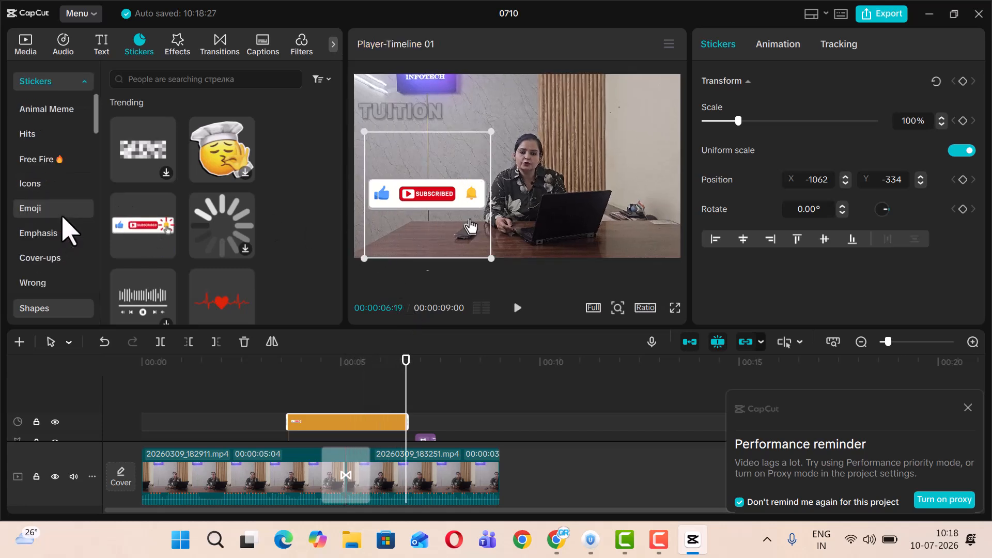